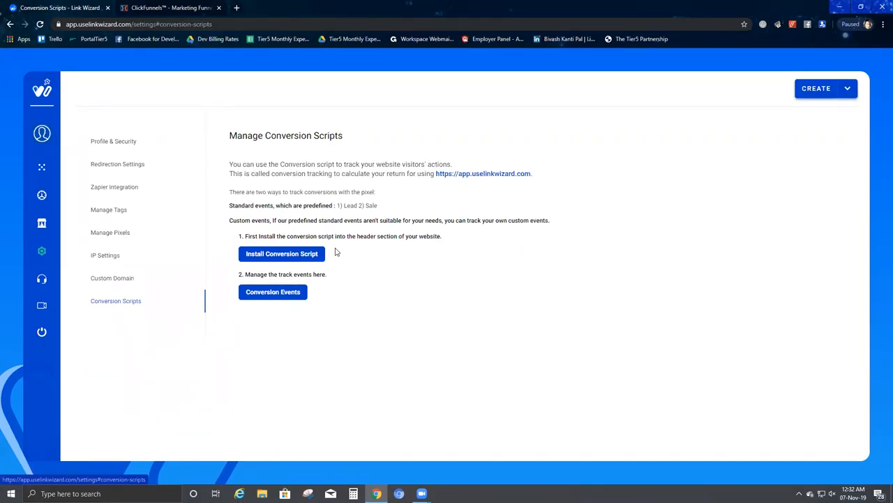
- Switch to ClickFunnels and review the funnel's Squeeze Page, Sales Page, Order Form and Order Confirmation steps
click(179, 9)
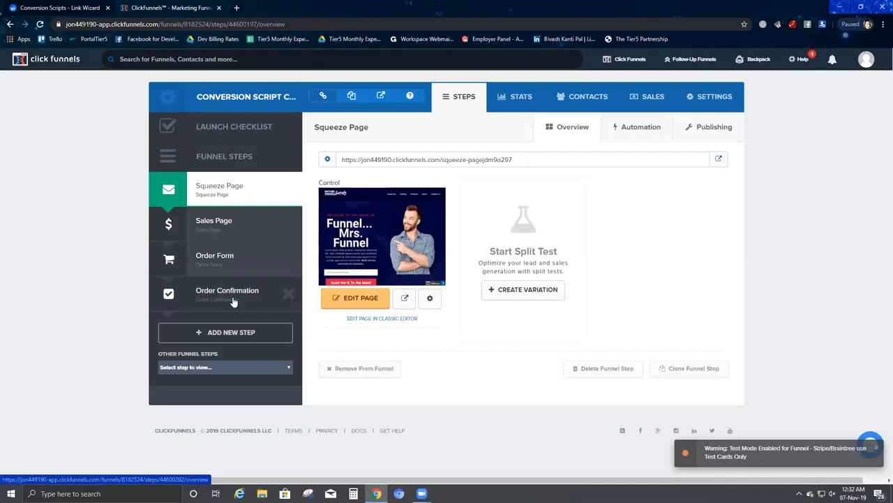
click(244, 193)
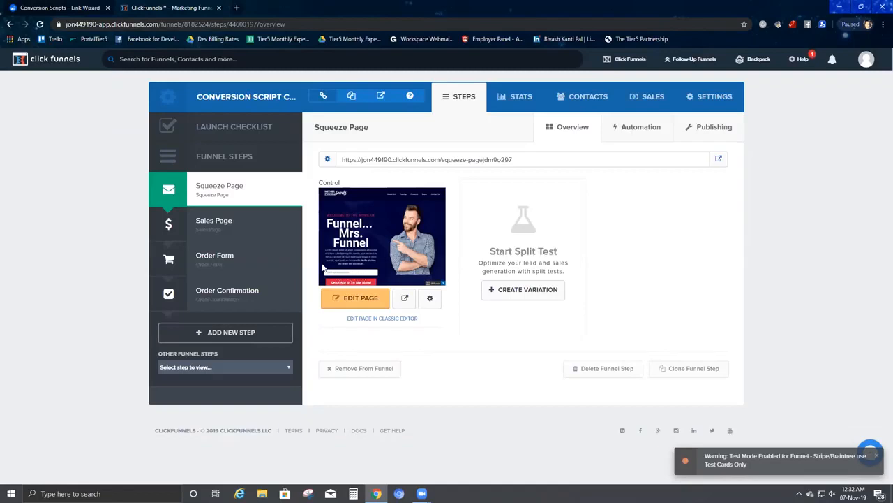
click(257, 231)
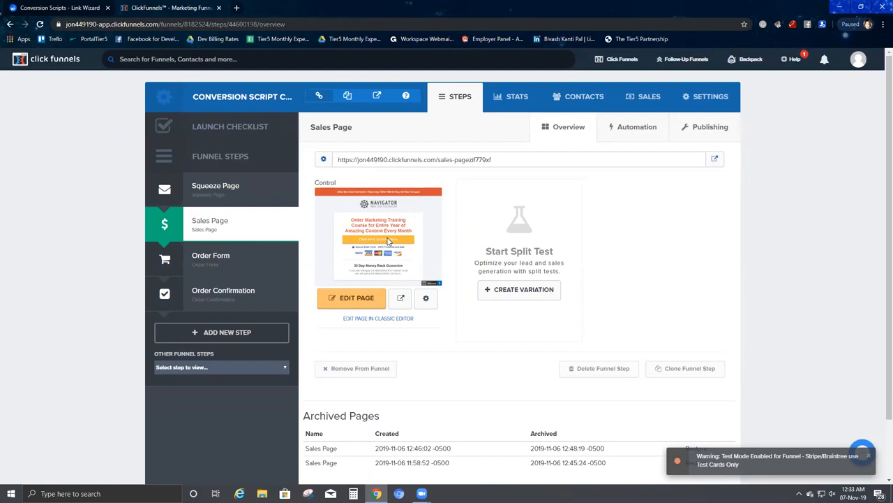
mouse_move(304, 227)
click(224, 259)
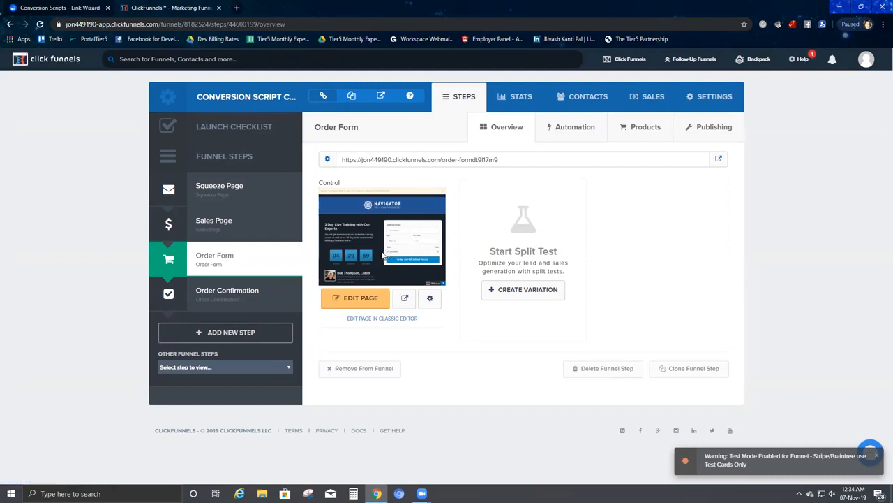
click(246, 296)
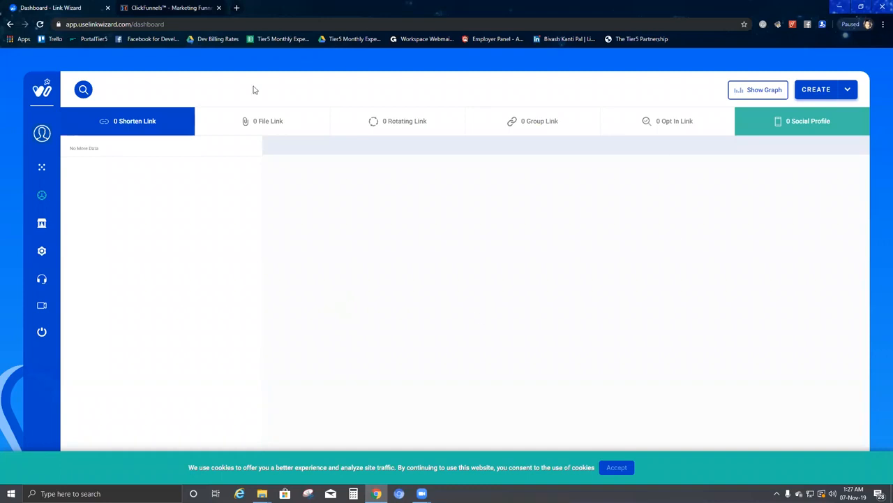
- Copy the installation conversion script from Link Wizard's conversion script settings and close its dialog
click(42, 251)
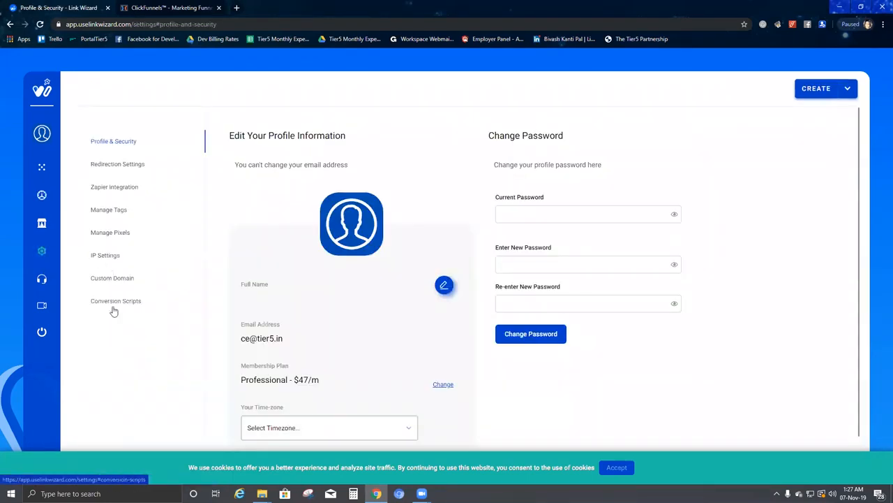
click(117, 303)
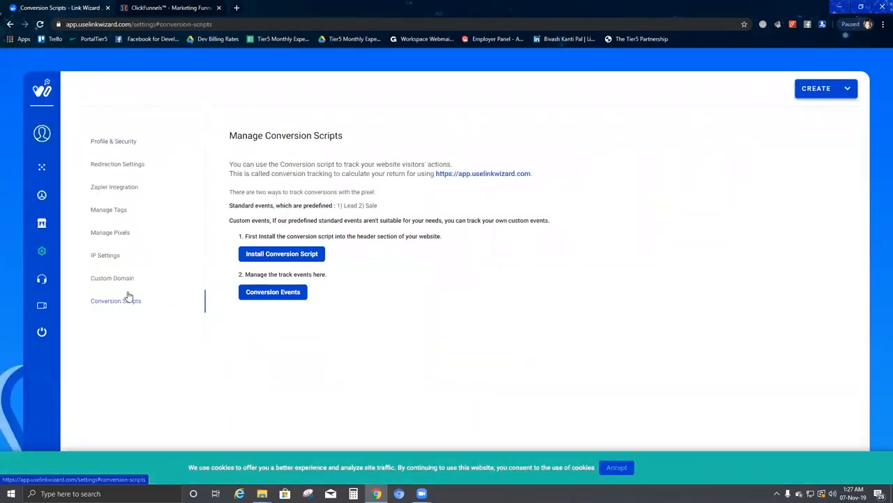
click(277, 257)
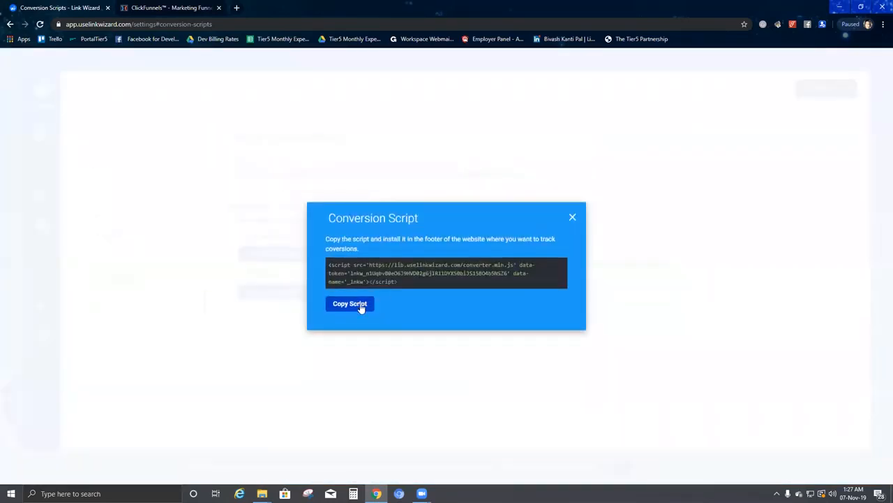
click(574, 220)
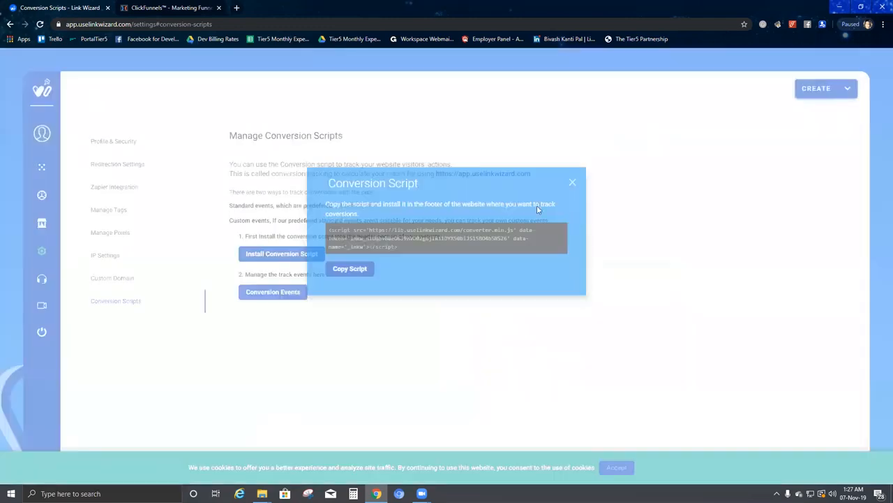
- In ClickFunnels, replace the funnel-wide head tracking code with the copied conversion script including its token, and save the funnel settings
key(ctrl+Tab)
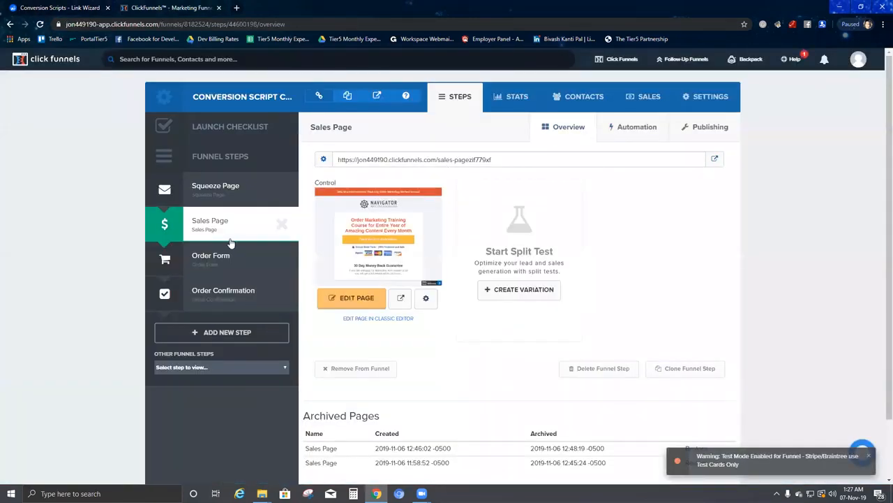
click(210, 199)
click(704, 98)
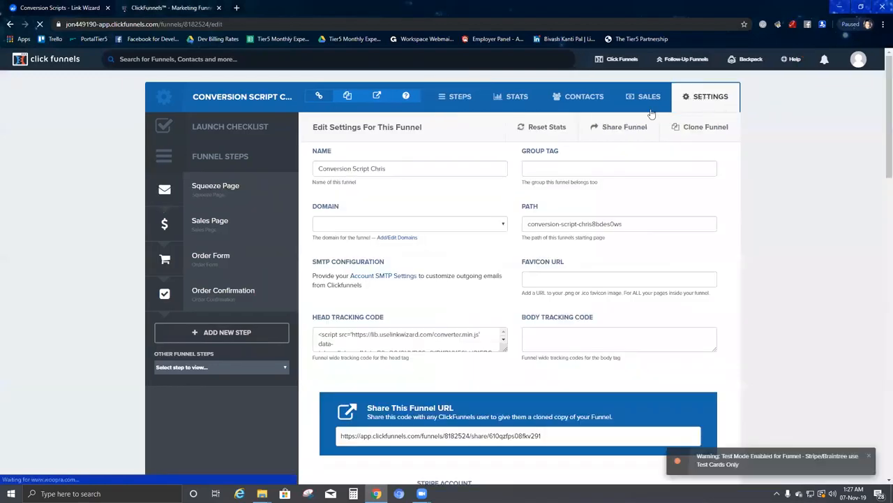
click(363, 341)
key(ctrl+a)
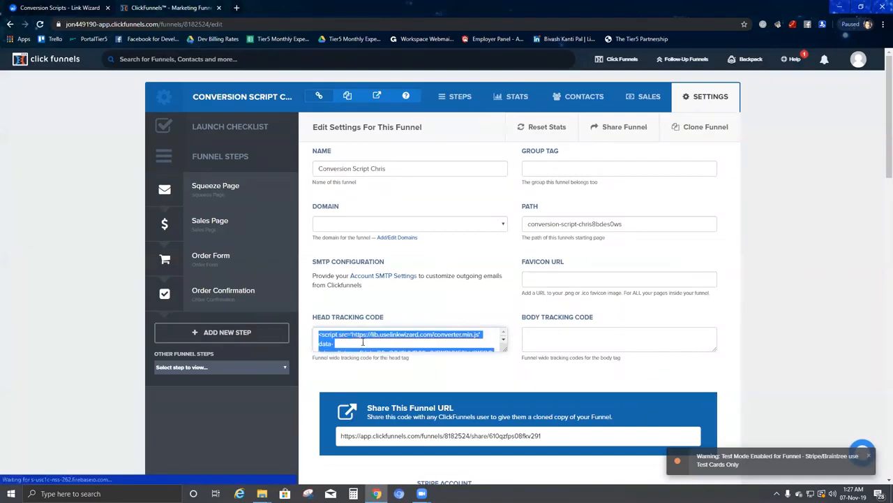
key(BackSpace)
key(ctrl+v)
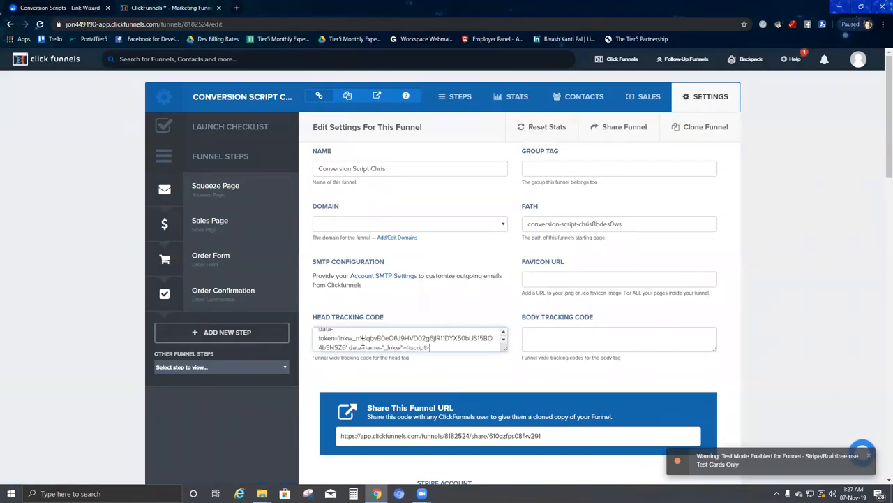
scroll(637, 381, down, 15)
scroll(636, 381, down, 3)
click(667, 405)
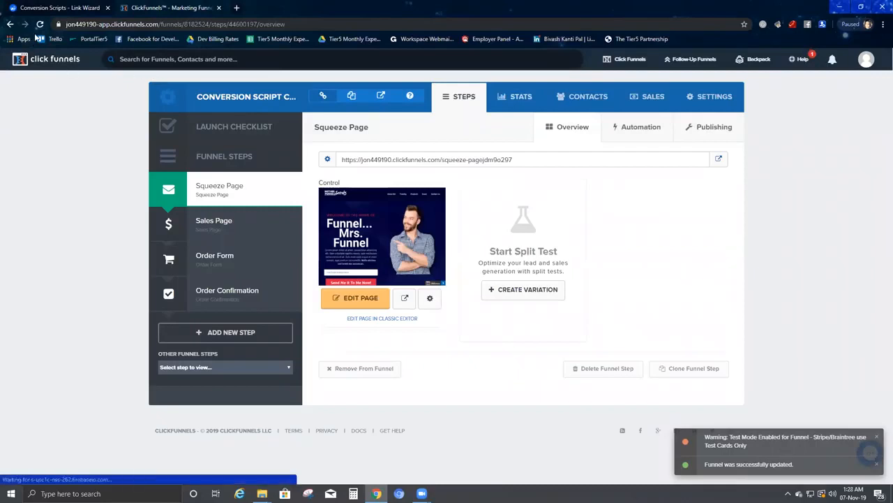
- In Link Wizard, add a custom conversion event named SalesChris and copy its event script
click(58, 15)
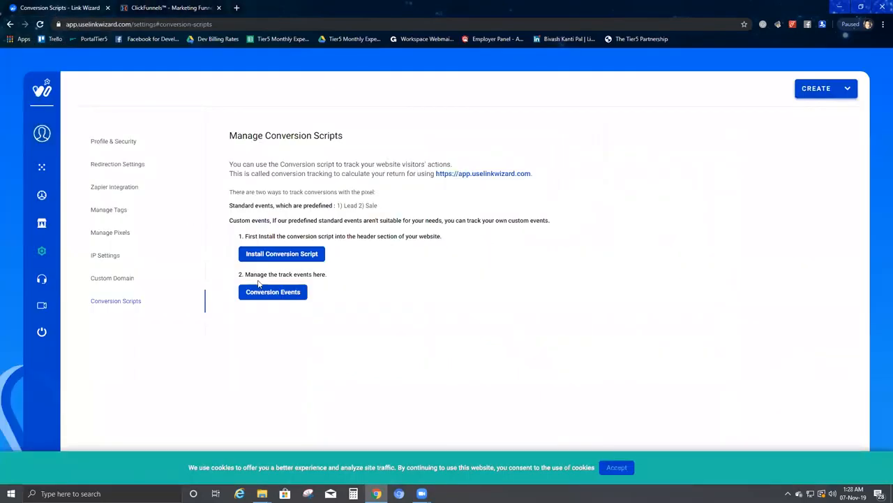
click(275, 296)
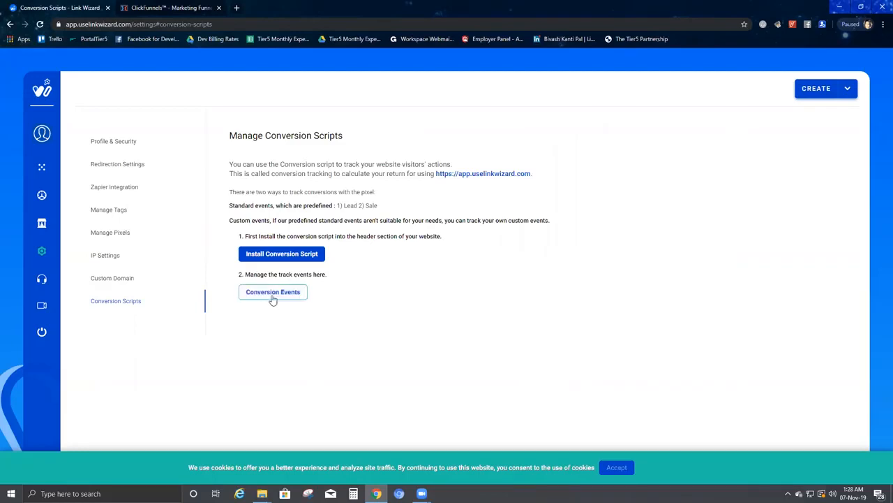
click(276, 296)
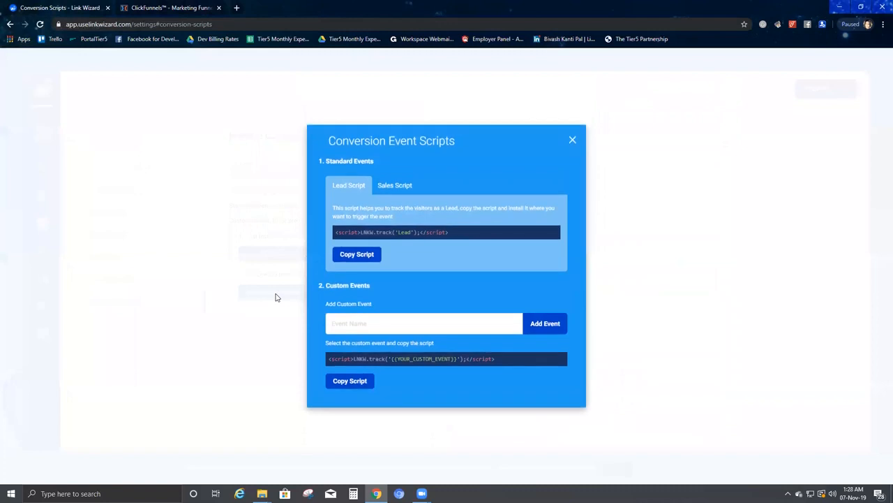
click(387, 325)
text(SalesChris)
click(540, 328)
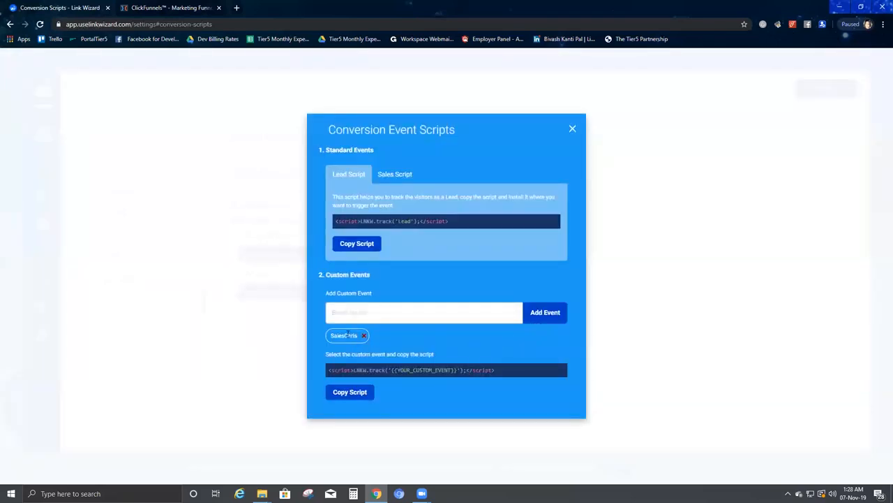
click(344, 336)
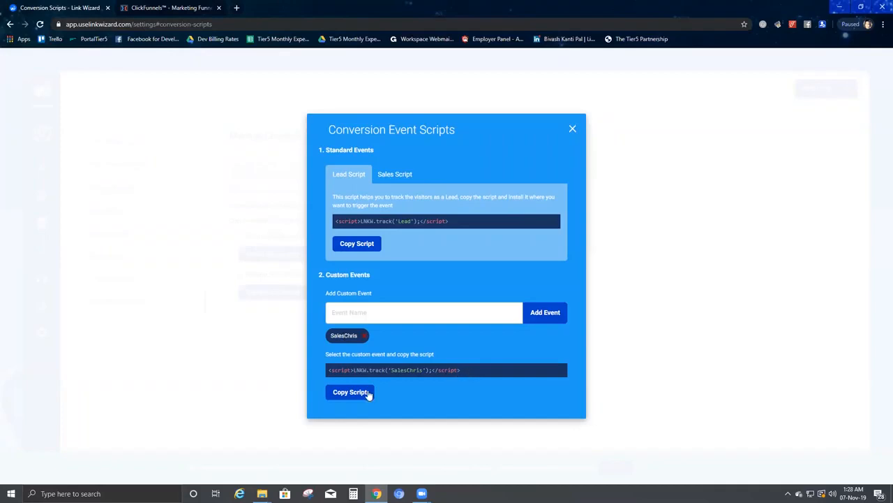
- In ClickFunnels, replace the Squeeze Page's footer tracking code with <script>LNKW.track('SalesChris');</script>
click(167, 9)
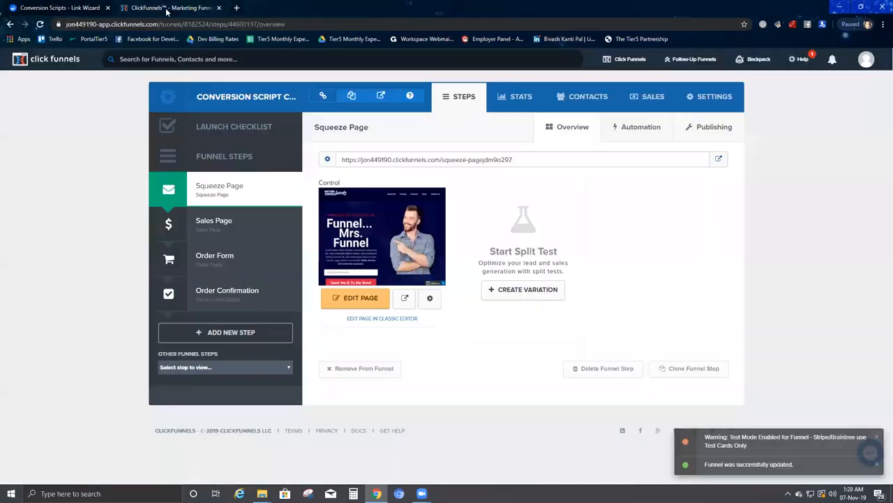
click(230, 190)
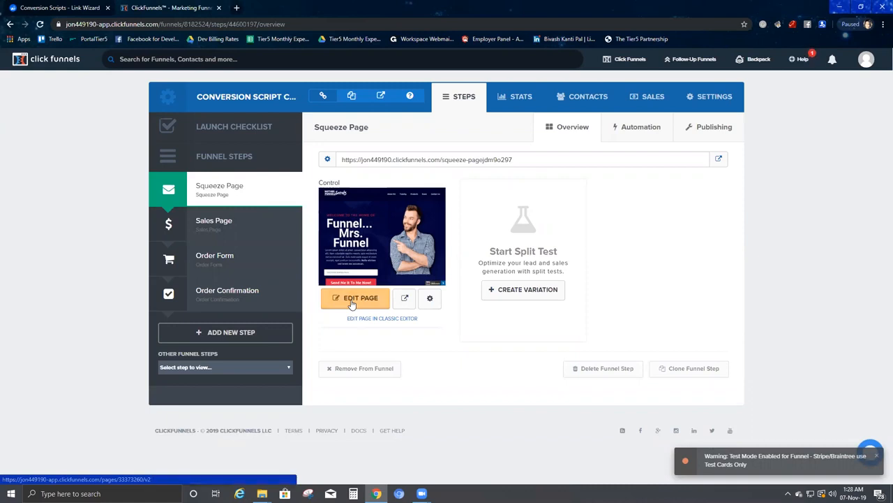
click(353, 302)
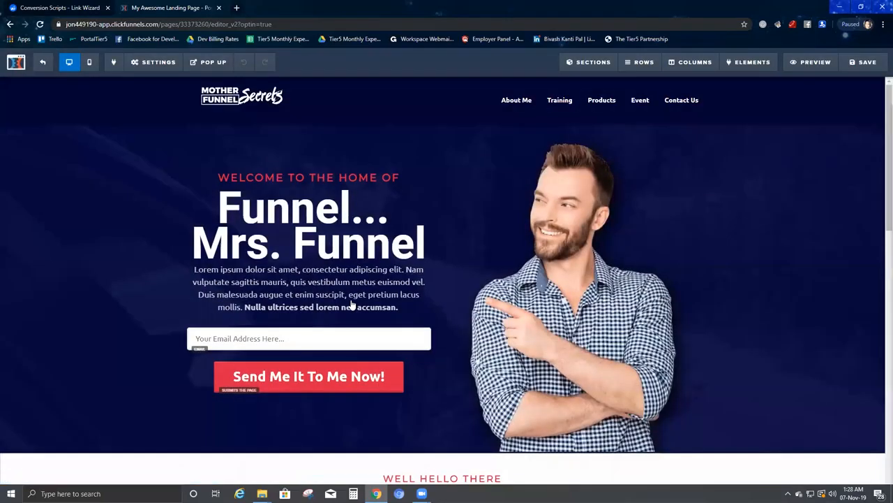
click(163, 62)
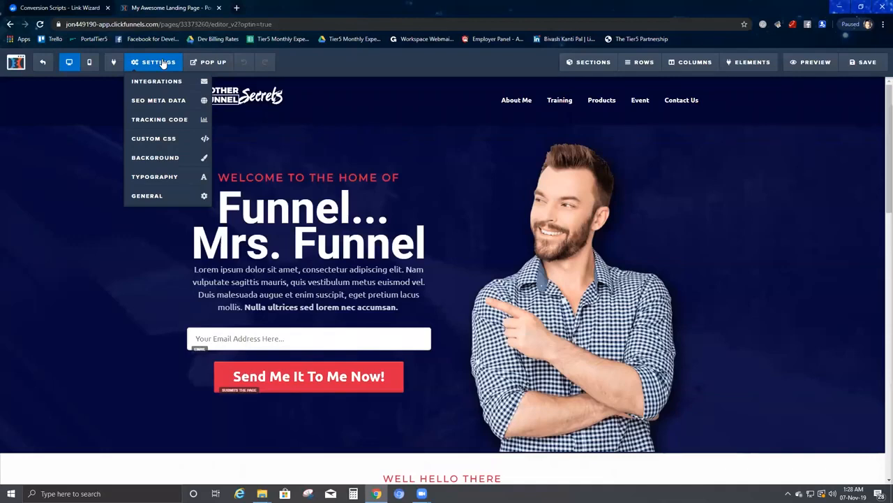
click(161, 120)
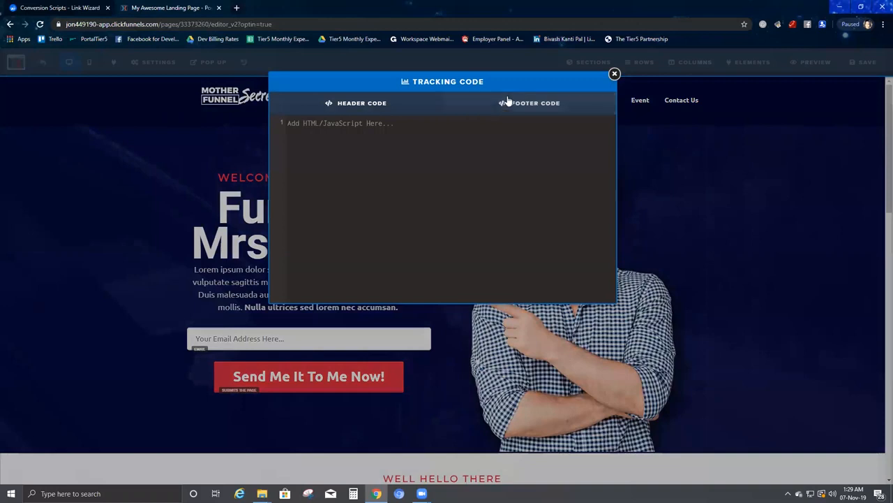
text(<script>LNKW.track('New traffic');</script>)
key(ctrl+a)
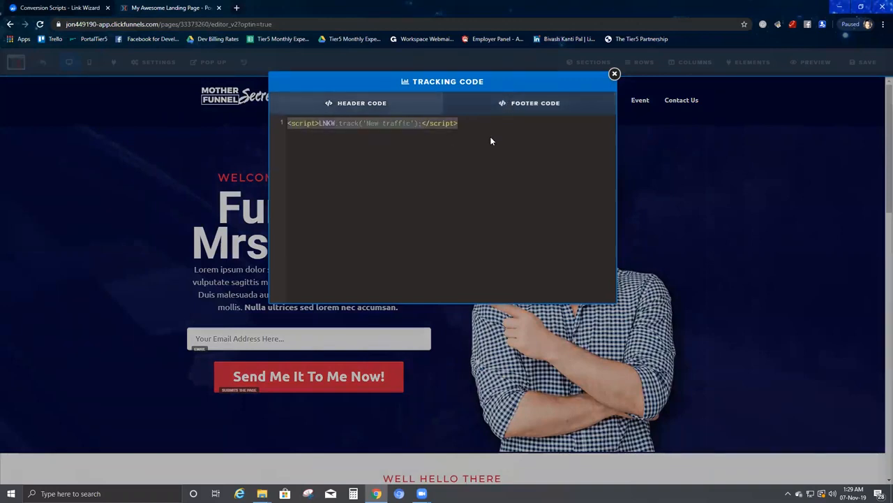
text(<script>LNKW.track('SalesChris');</script>)
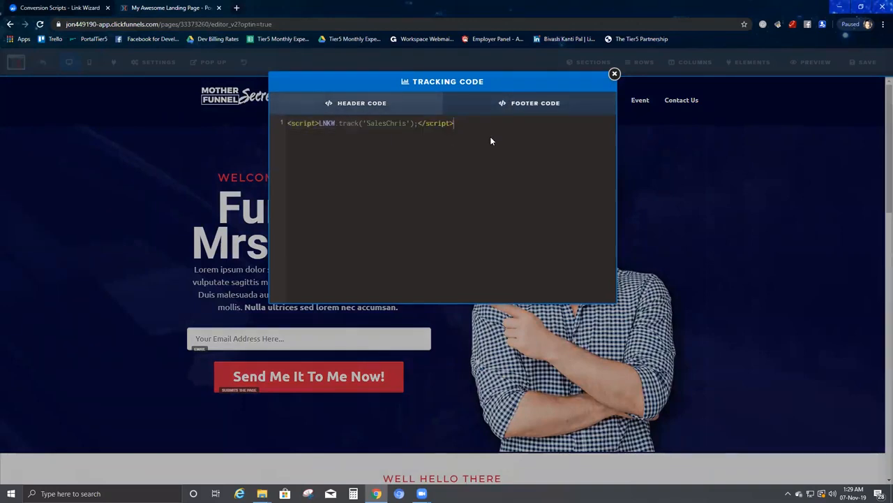
- Save the Squeeze Page, dismiss the SEO meta data settings and exit the page editor
click(615, 74)
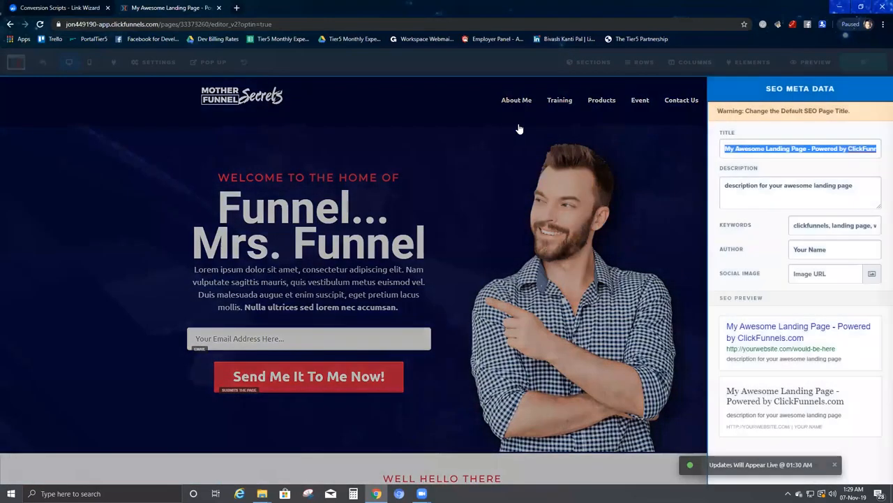
click(413, 120)
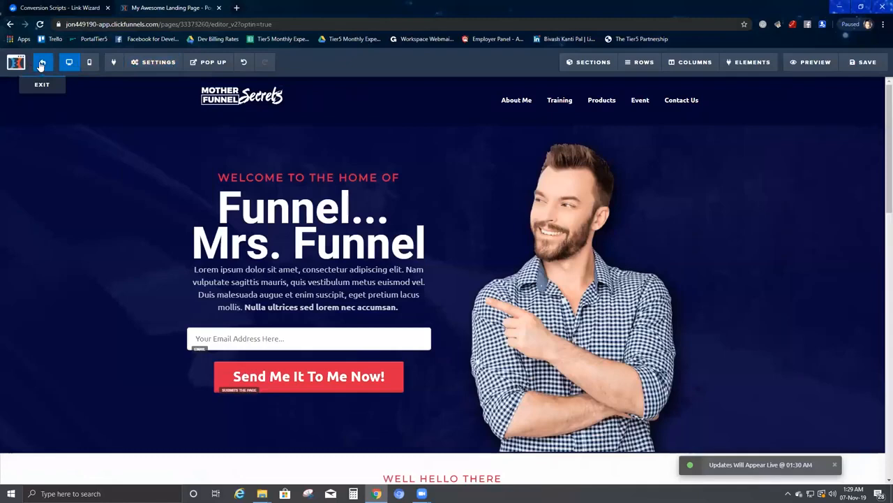
click(42, 63)
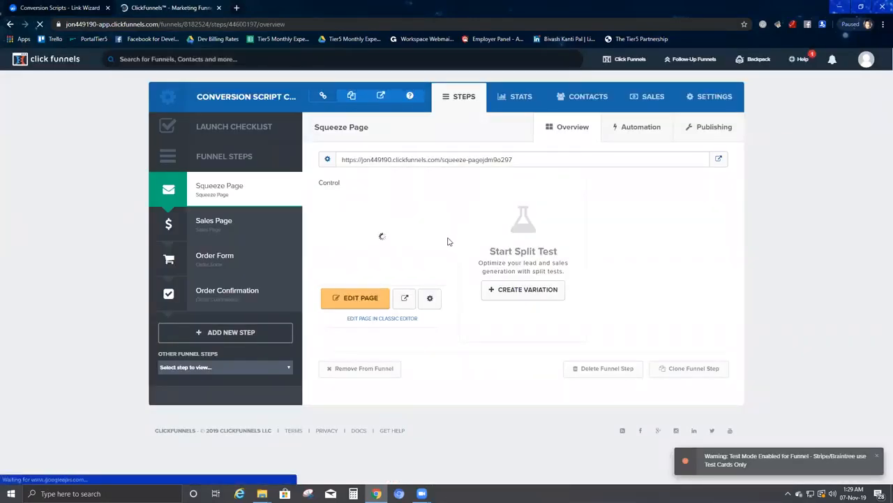
- Copy the standard Lead event script in Link Wizard, and open the funnel's Sales Page for editing in ClickFunnels
click(60, 8)
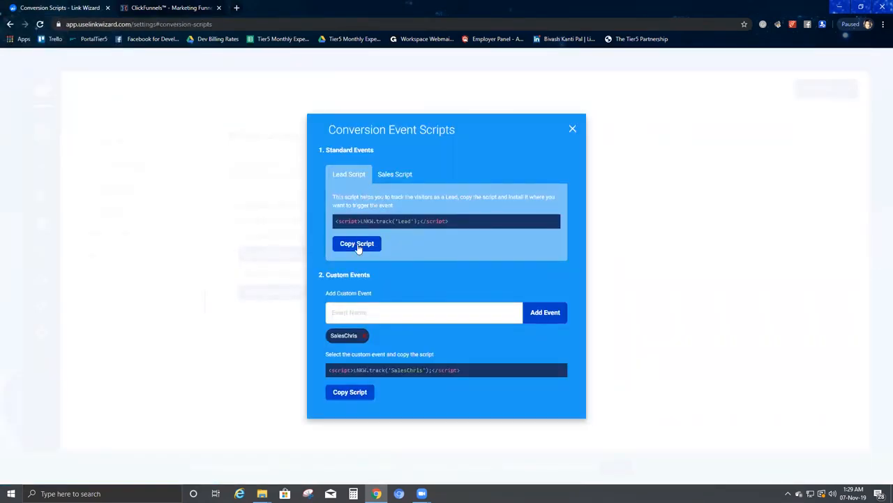
click(170, 9)
click(223, 224)
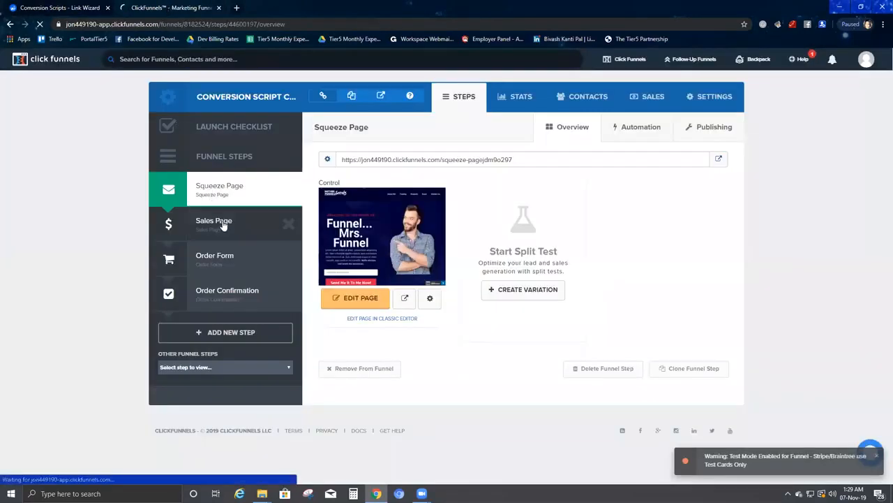
click(355, 298)
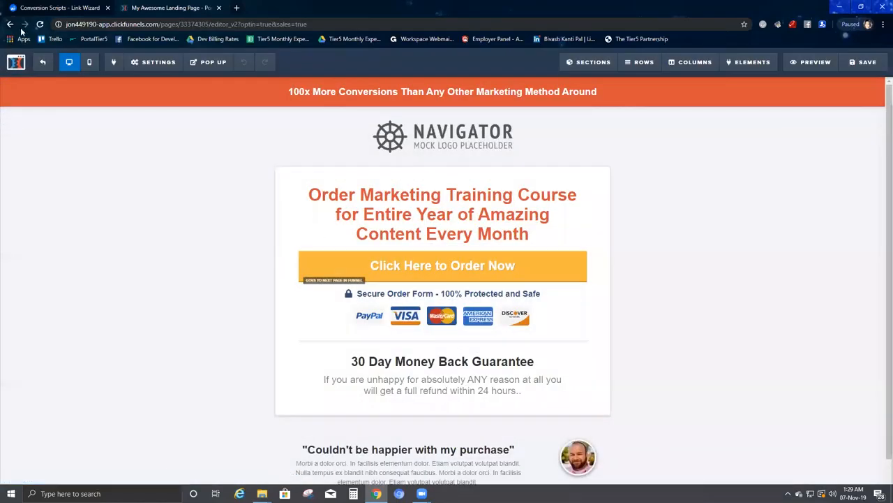
- Replace the Sales Page's footer tracking code with <script>LNKW.track('Lead');</script>, save the page and exit its editor
click(168, 68)
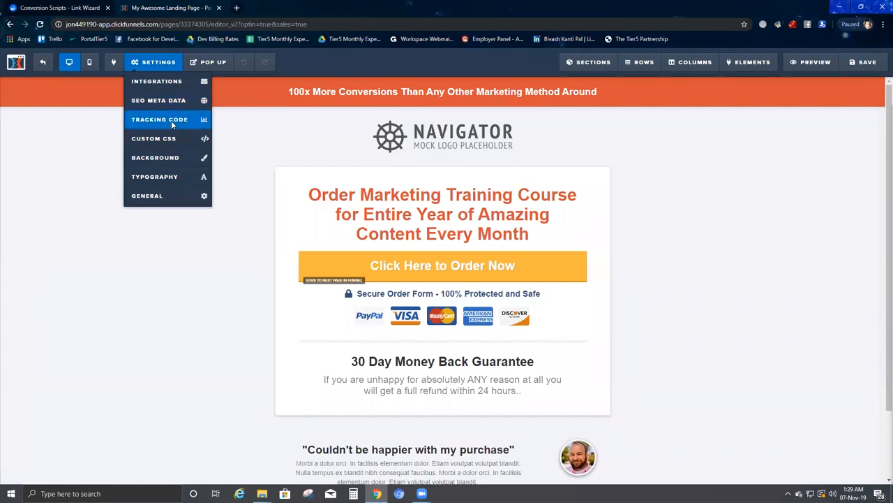
click(171, 120)
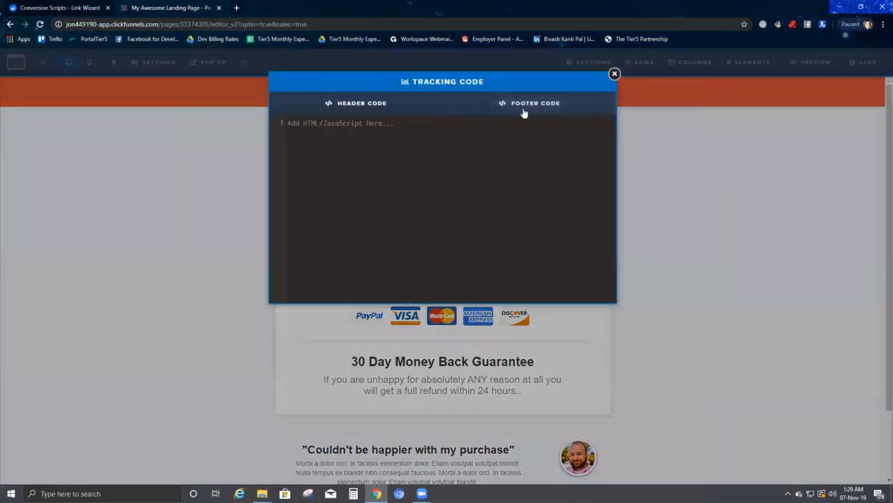
text(<script>LNKW.track('Chrissales');</script>)
key(ctrl+a)
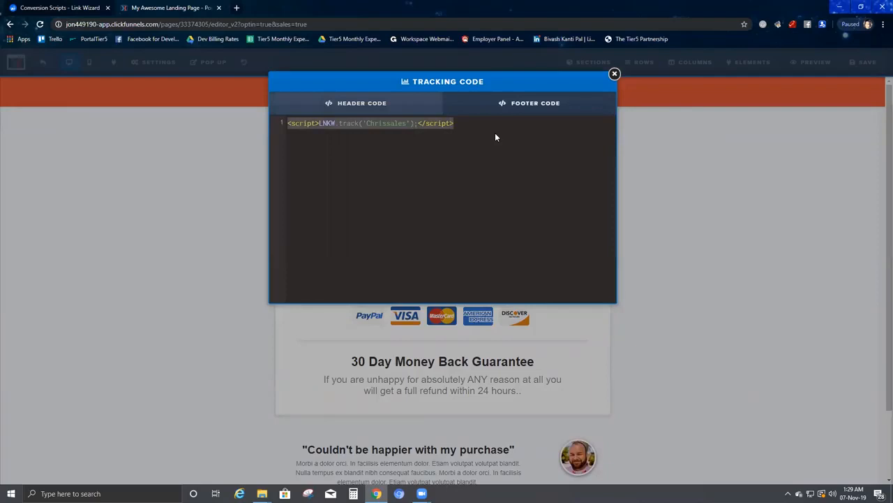
text(<script>LNKW.track('Lead');</script>)
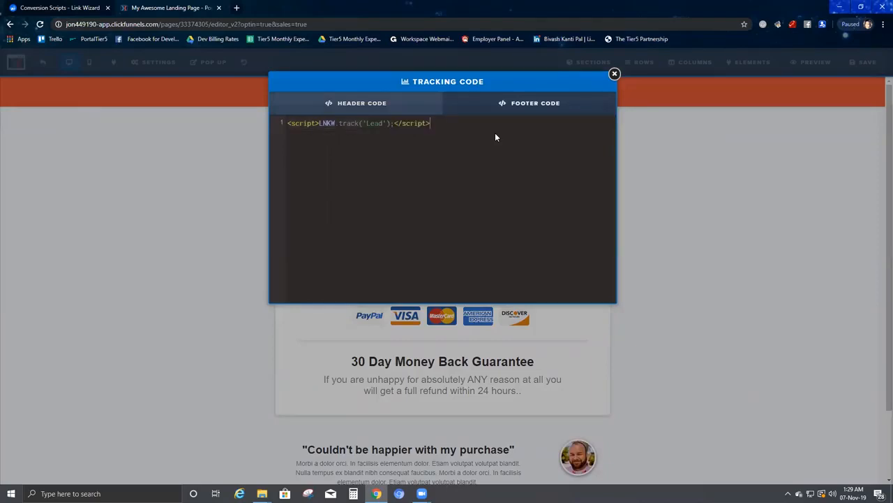
click(614, 73)
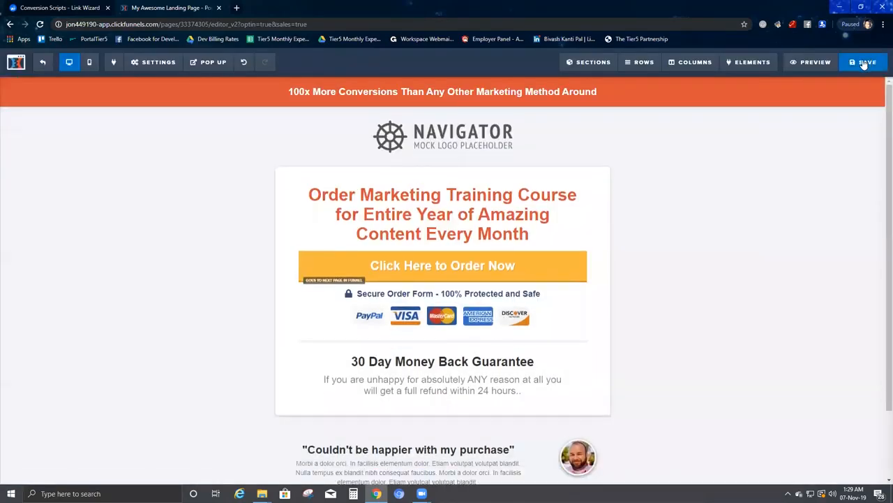
click(862, 63)
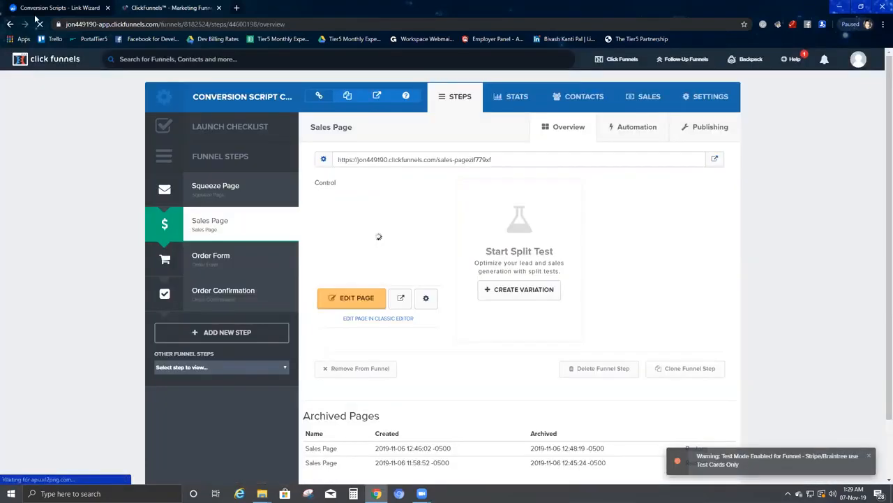
- In Link Wizard, add a custom conversion event named Confirmedsale and copy its event script
click(45, 9)
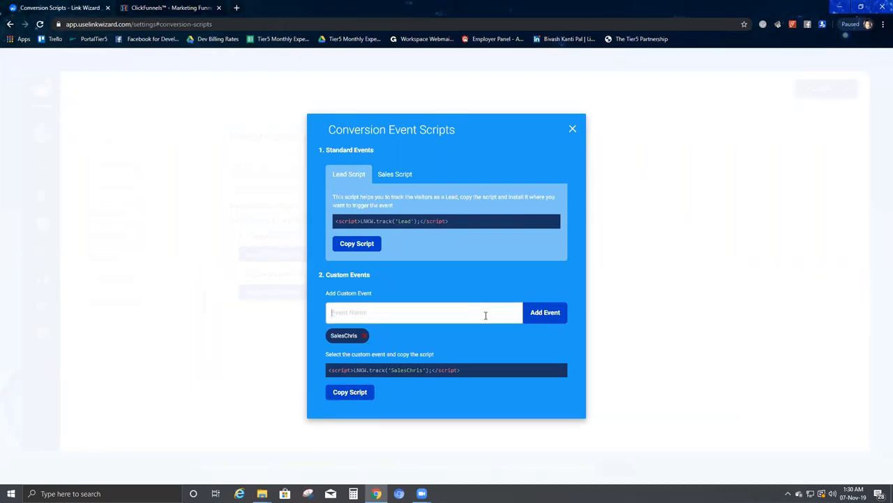
text(Confirmedsale)
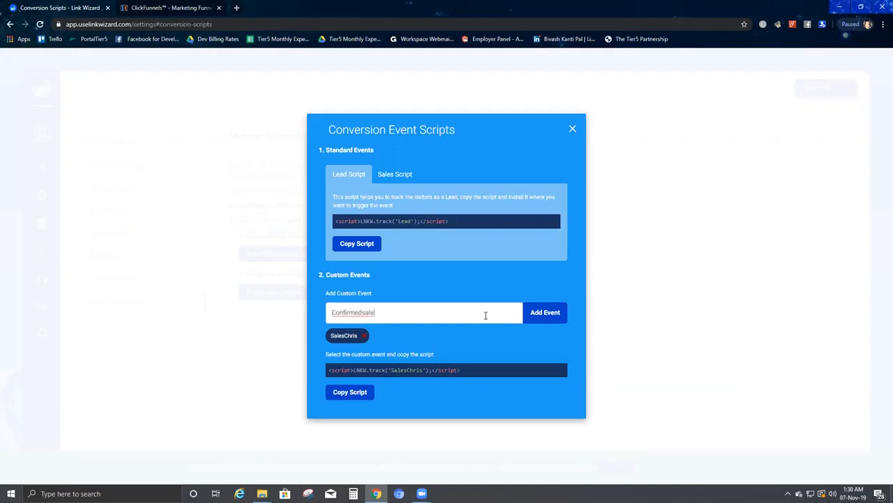
click(545, 315)
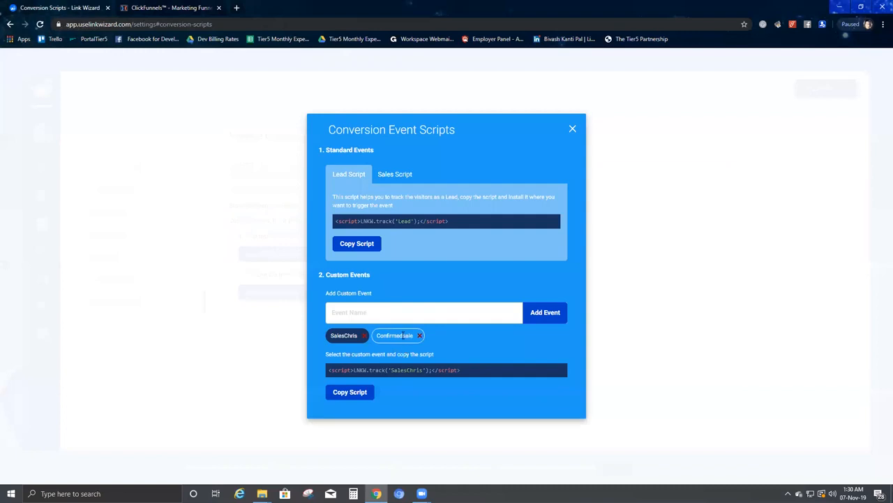
click(402, 335)
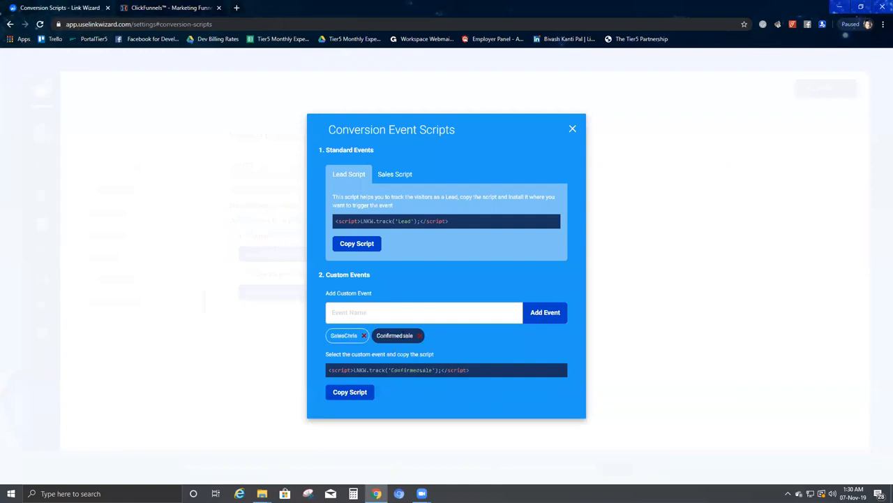
click(361, 393)
- In ClickFunnels, replace the Order Form page's footer tracking code with <script>LNKW.track('Confirmedsale');</script>
click(123, 9)
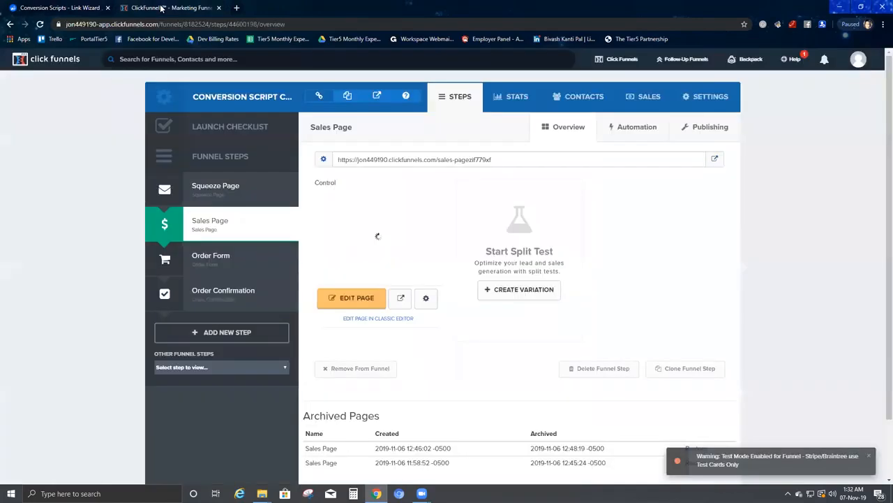
click(227, 264)
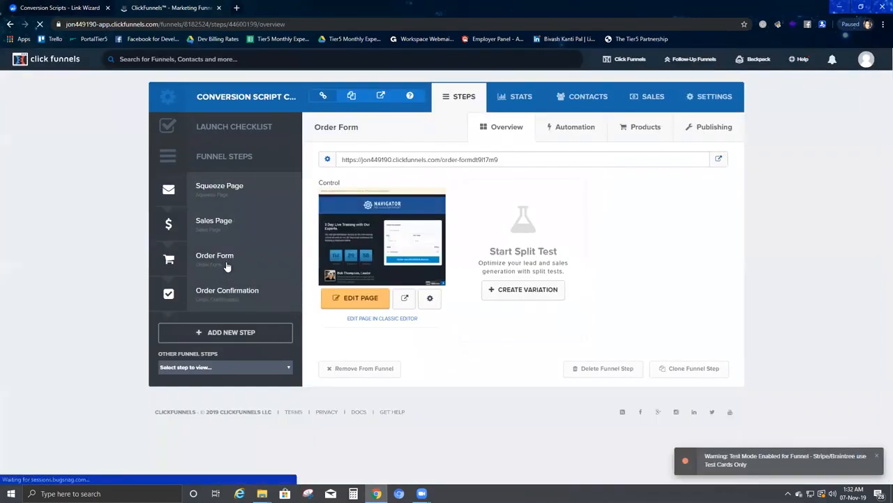
click(363, 298)
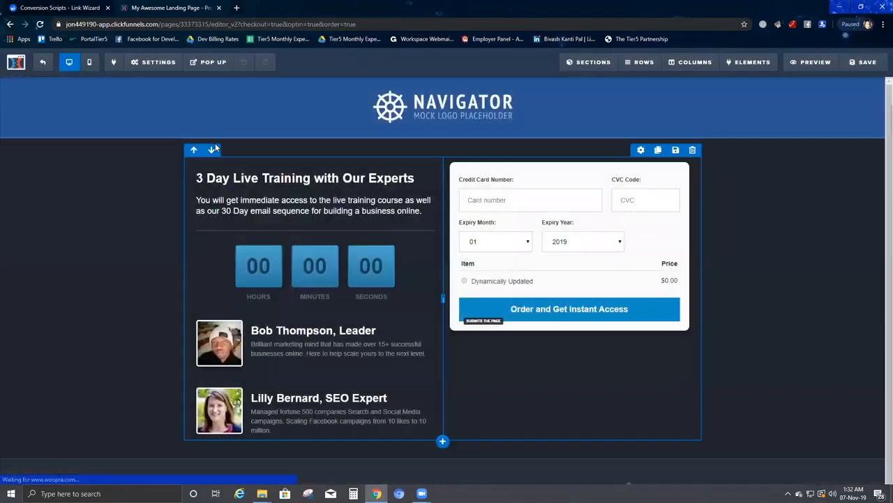
click(154, 62)
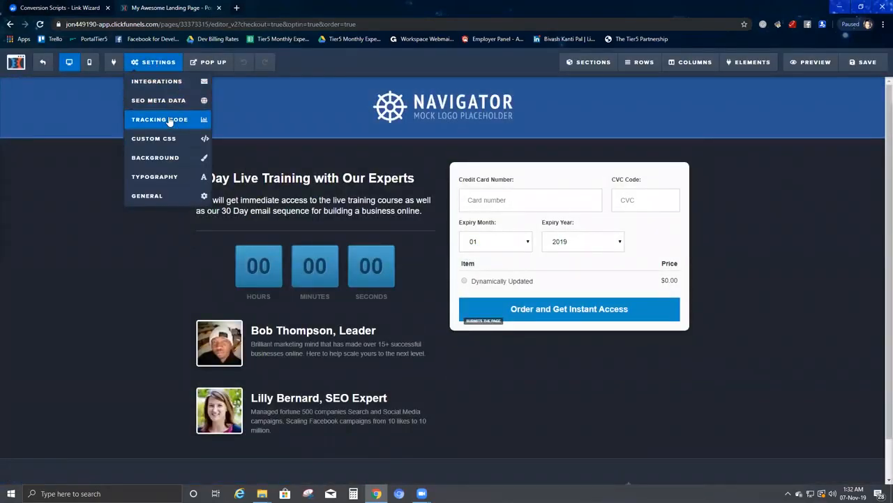
click(169, 121)
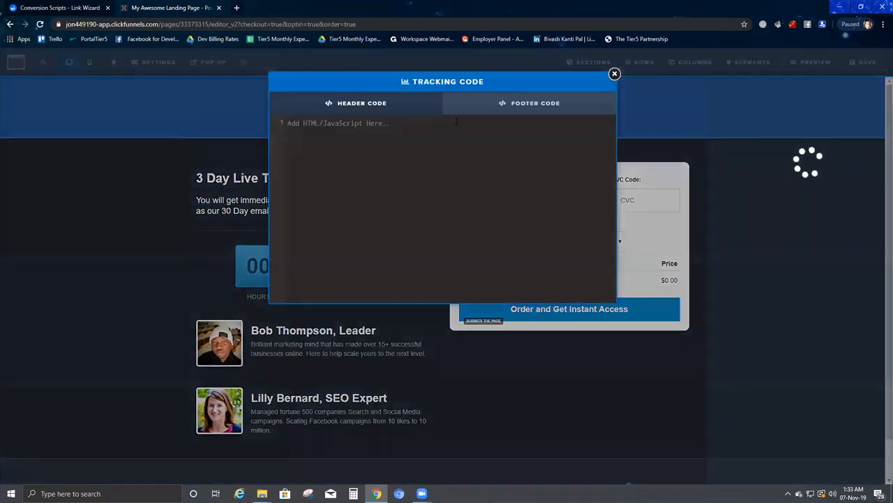
key(ctrl+a)
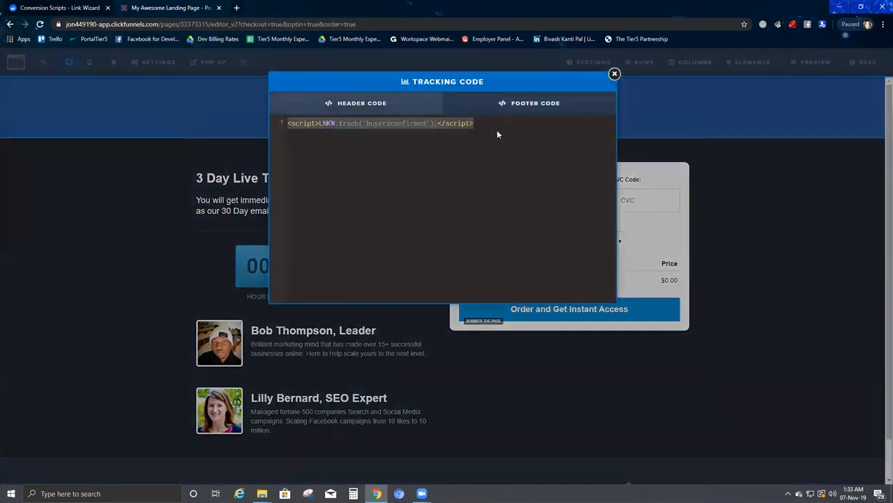
text(<script>LNKW.track('Confirmedsale');</script>)
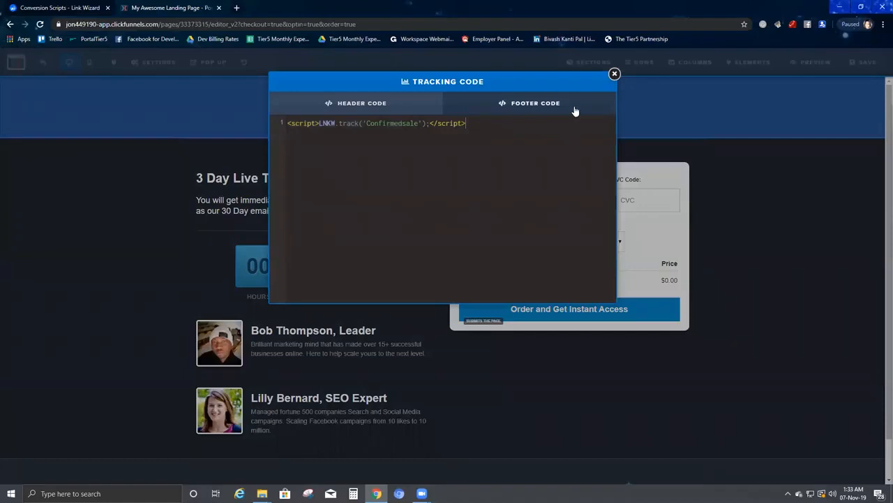
- Save the Order Form page, dismiss the SEO meta data settings and exit the page editor
click(614, 74)
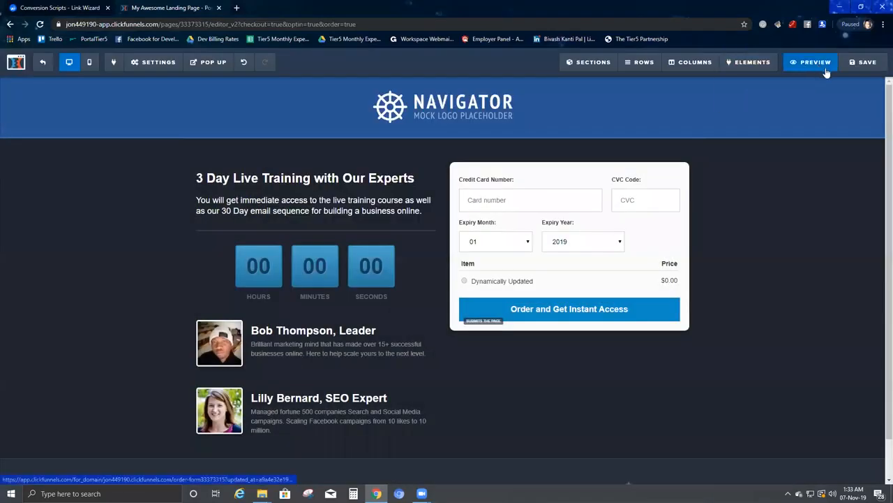
click(865, 62)
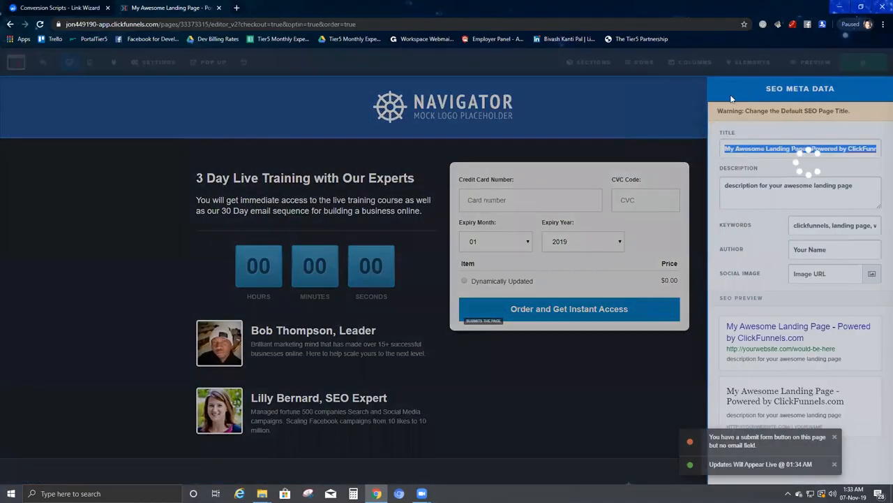
click(268, 152)
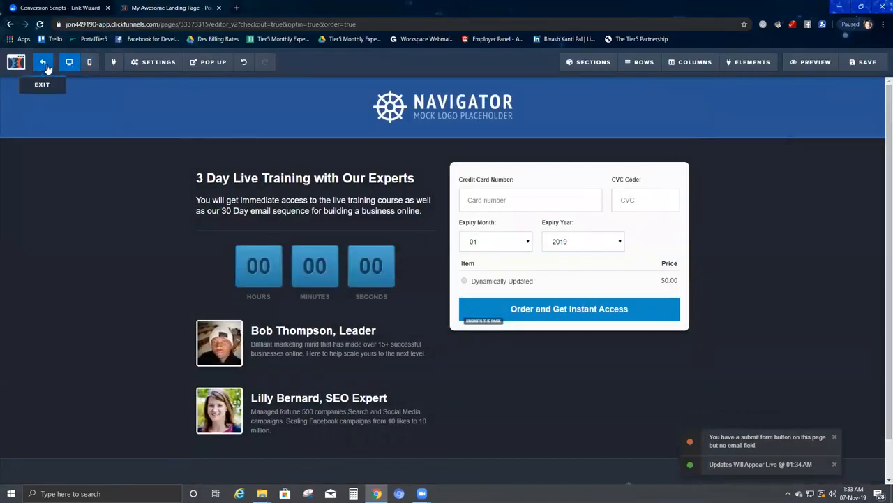
click(42, 62)
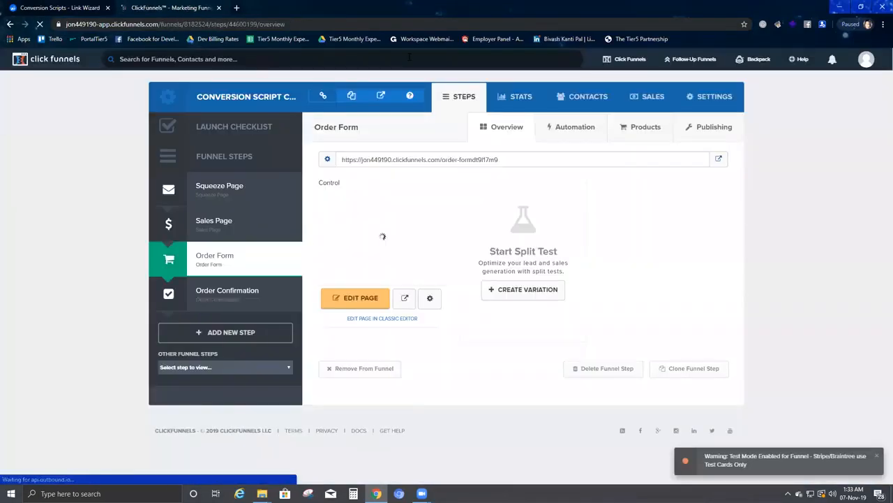
- In Link Wizard, update the standard Sales Script's sales value to 2 and copy the script
click(57, 10)
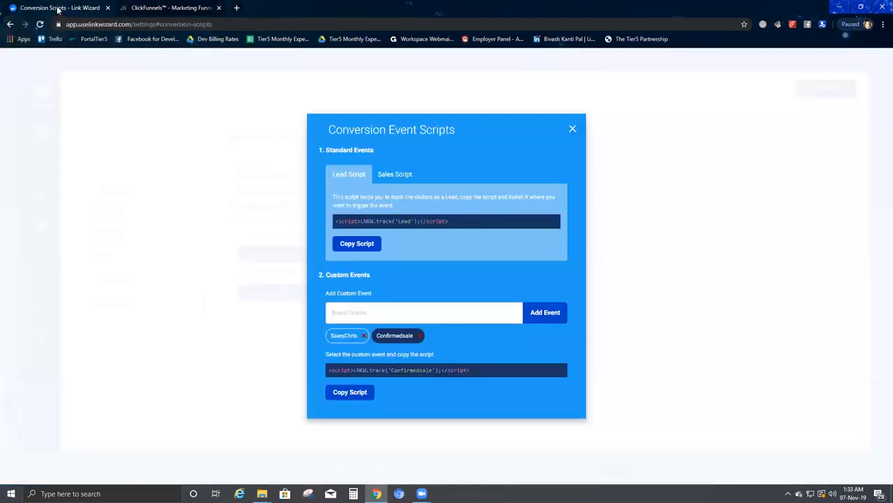
click(395, 178)
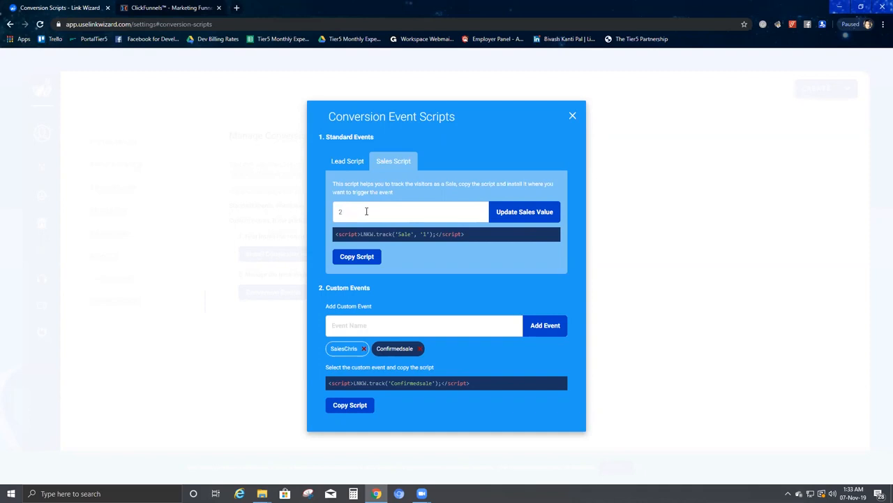
click(524, 212)
- In ClickFunnels, replace the Order Confirmation page's footer tracking code with the copied Sale event script
click(162, 8)
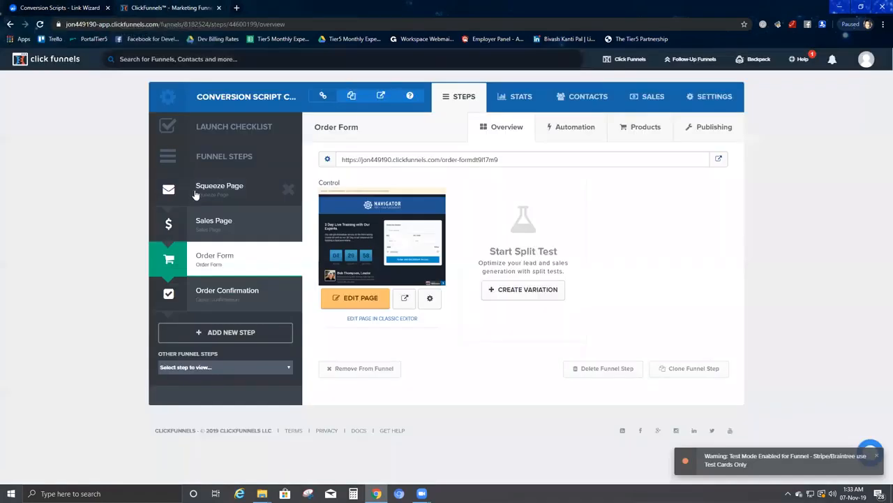
click(220, 290)
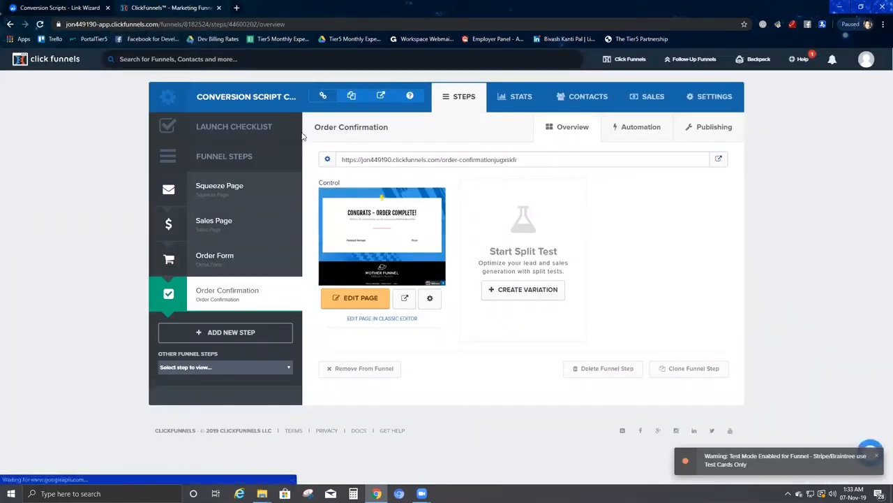
click(362, 303)
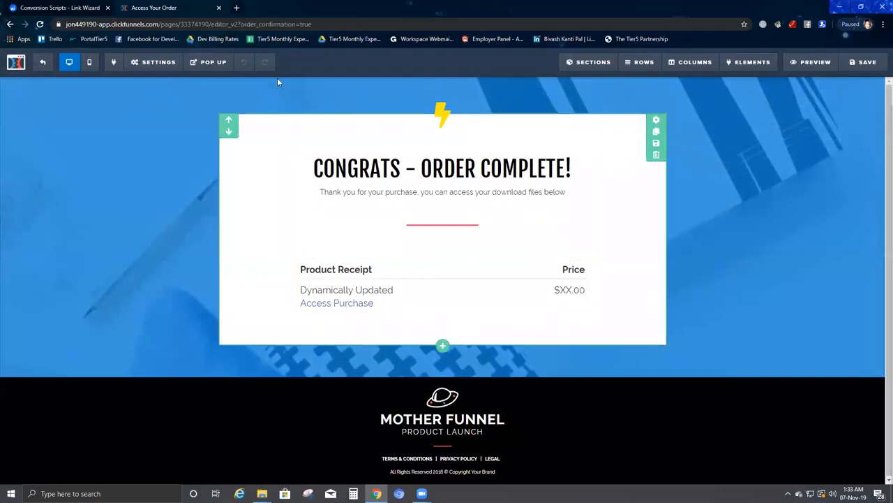
mouse_move(160, 66)
click(160, 120)
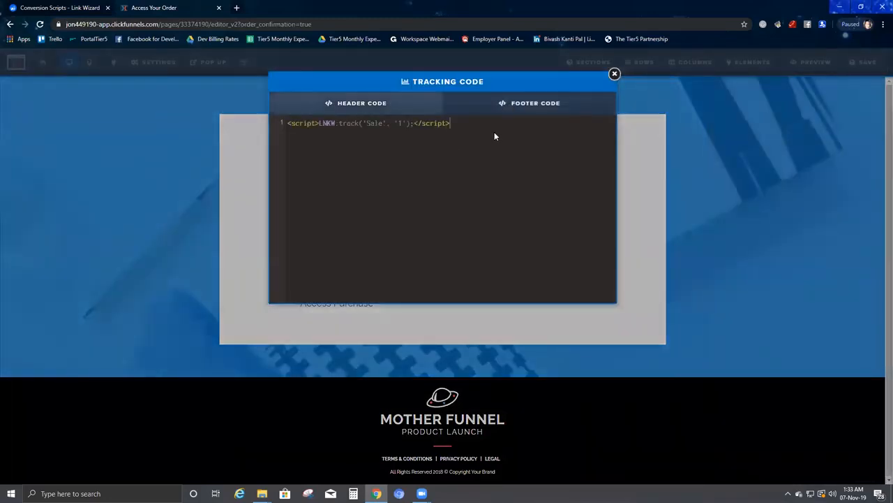
key(ctrl+a)
- Close the tracking code of the Order Confirmation page, save the page and exit the editor
click(614, 74)
click(874, 65)
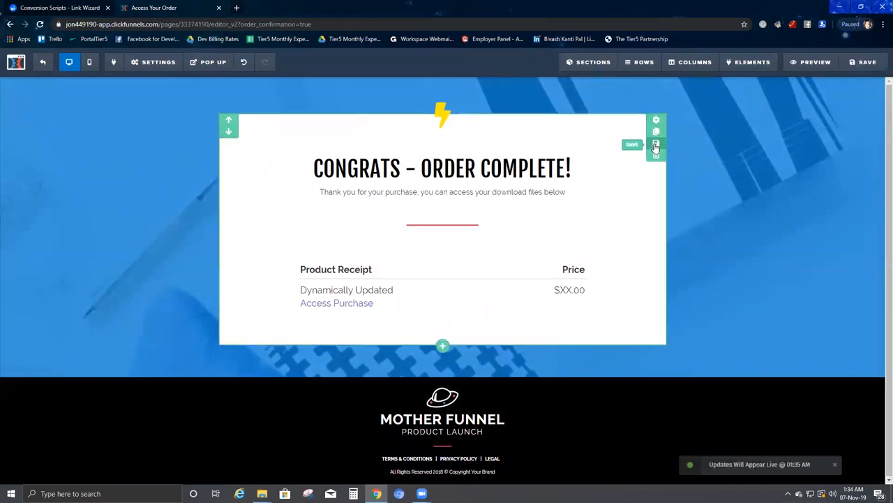
click(44, 66)
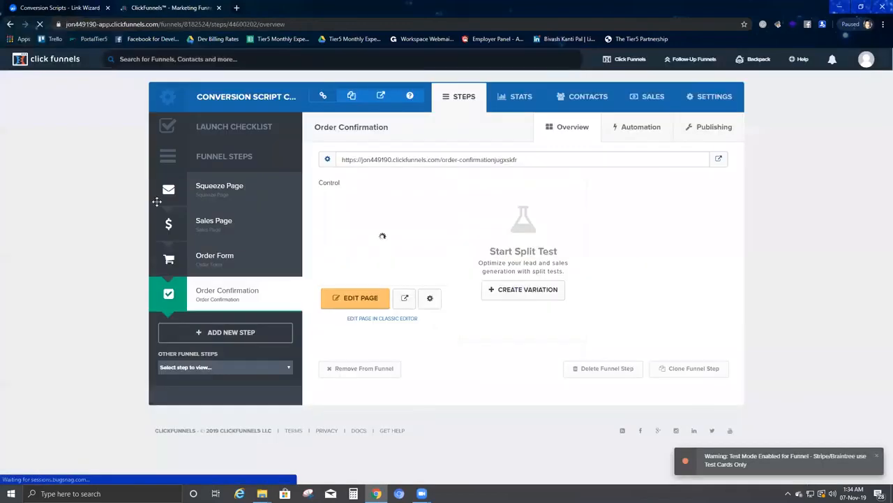
- Open the Squeeze Page step, copy the funnel URL to the clipboard and switch back to Link Wizard
click(231, 192)
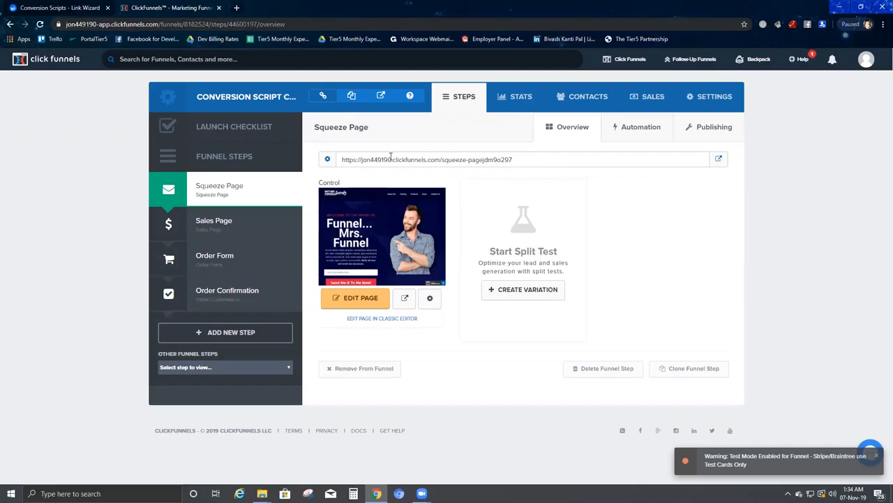
click(353, 97)
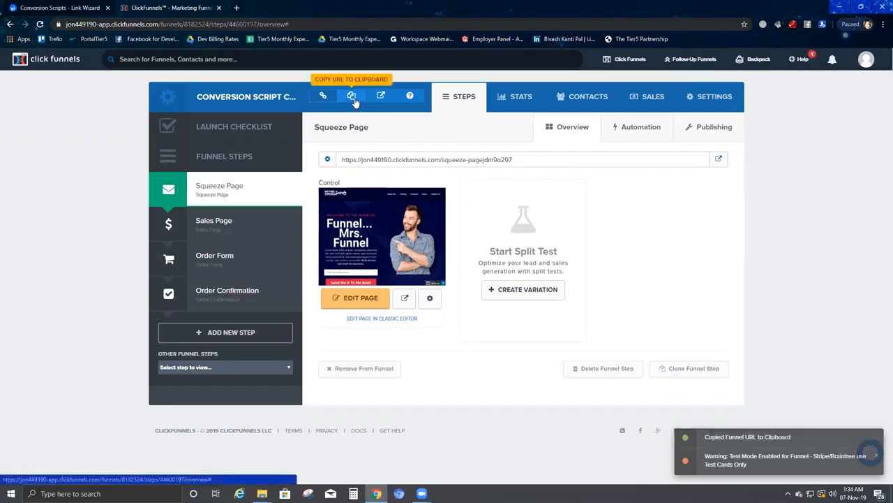
click(74, 9)
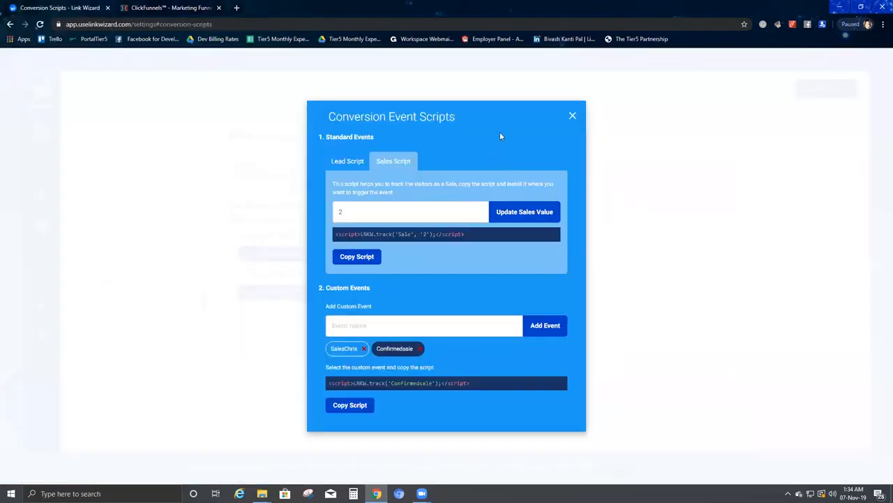
- Close the Conversion Event Scripts dialog and create a shortened lnkw.co link with the copied funnel URL as its destination
click(572, 116)
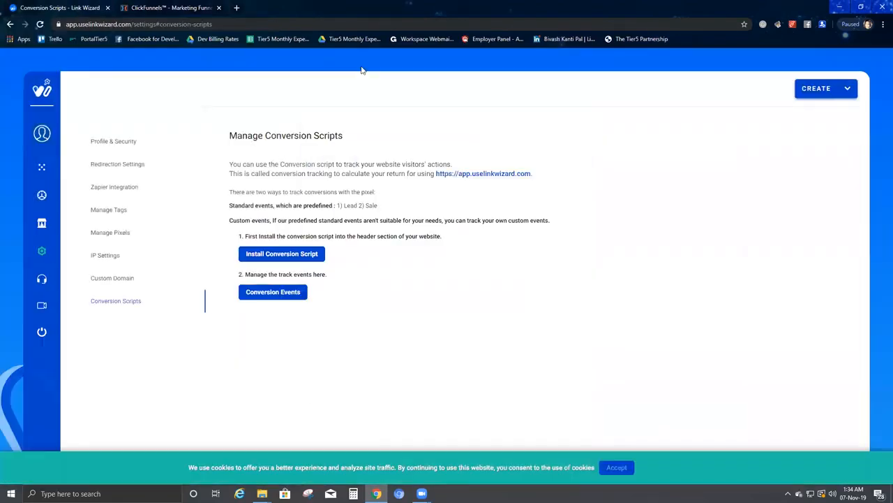
click(847, 89)
click(798, 120)
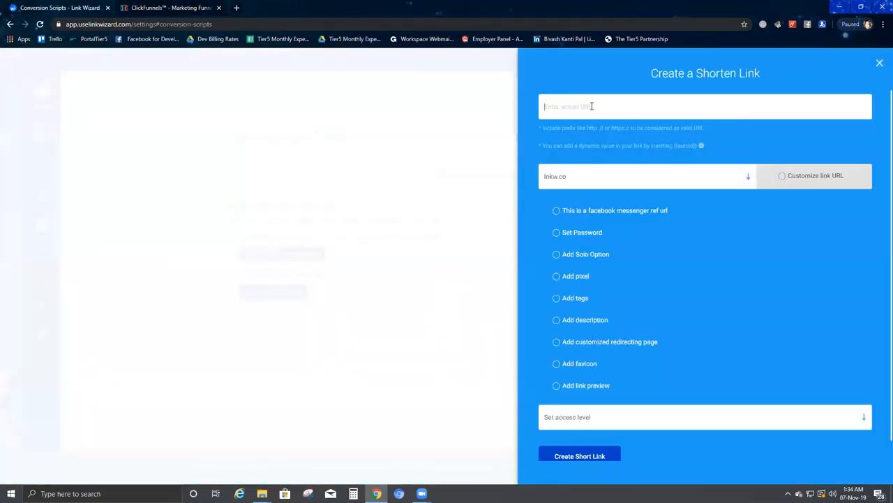
click(592, 106)
key(ctrl+v)
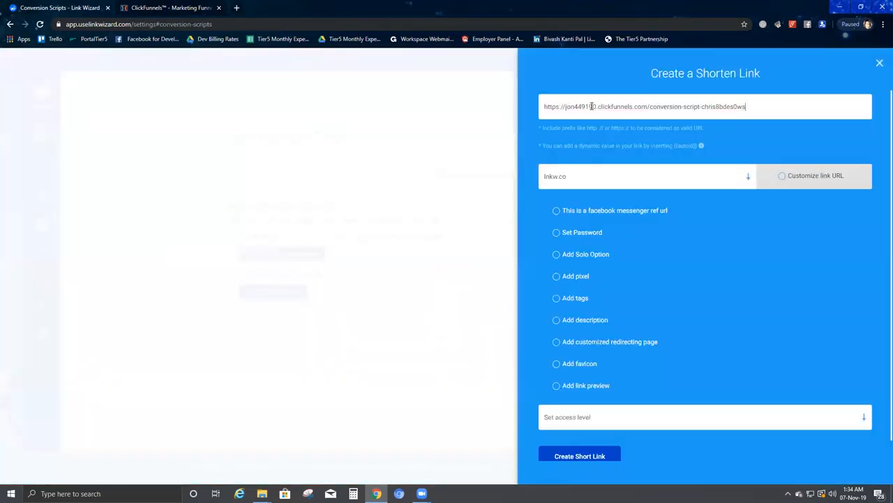
scroll(687, 198, down, 1)
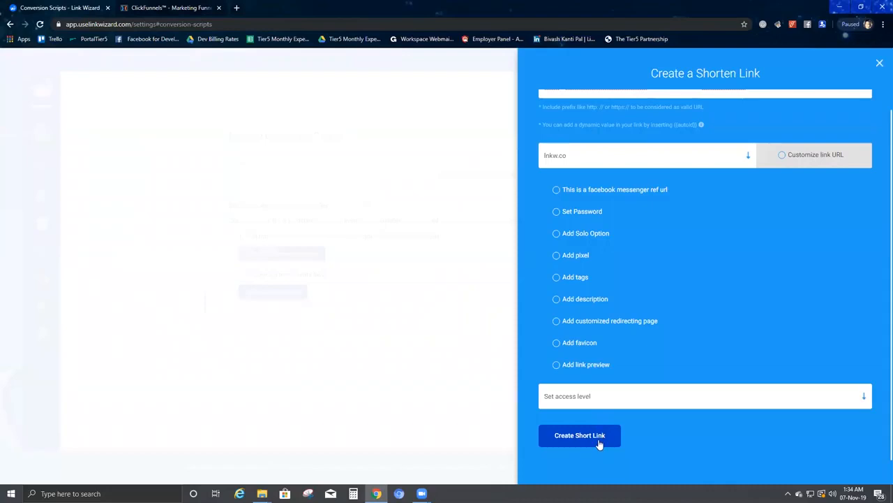
click(598, 437)
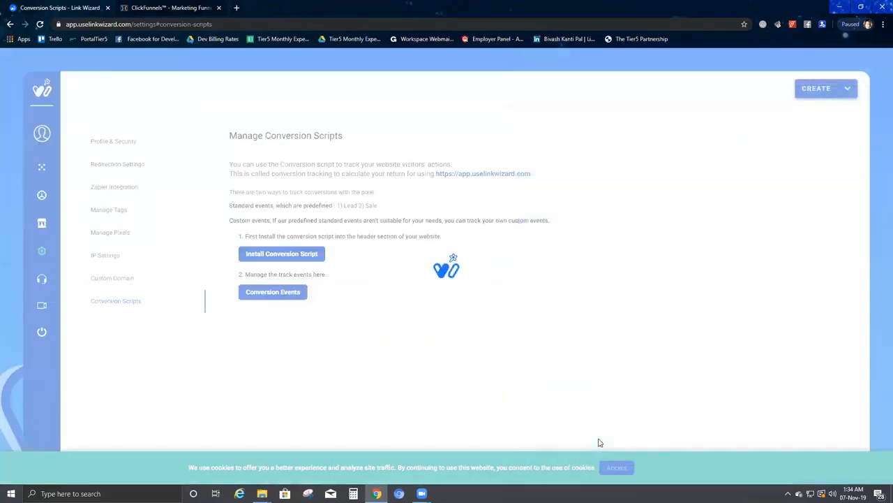
- Open the Link Wizard dashboard and examine the new short link's click counts and Conversion Status
click(41, 196)
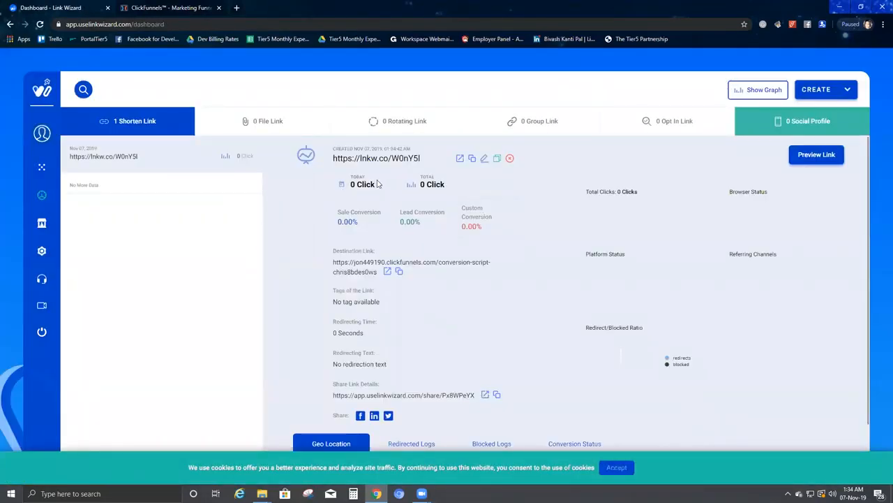
scroll(508, 189, down, 2)
scroll(507, 189, up, 2)
drag(349, 186, 385, 188)
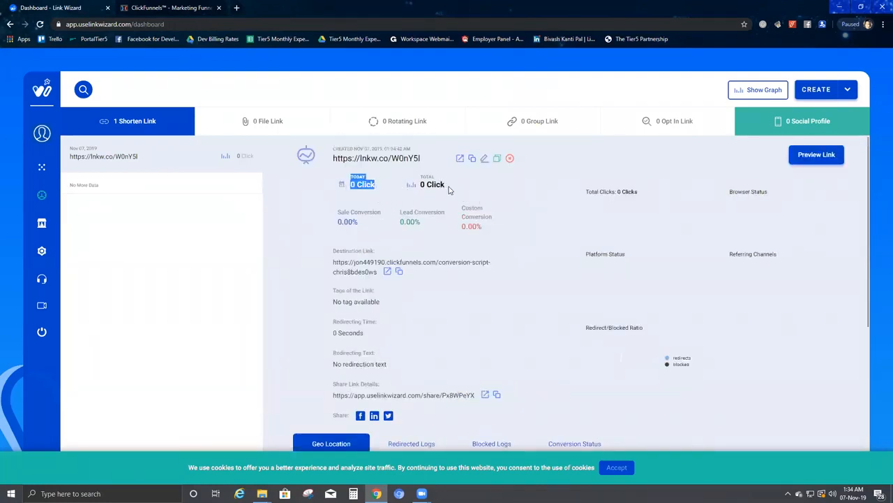
scroll(517, 276, down, 3)
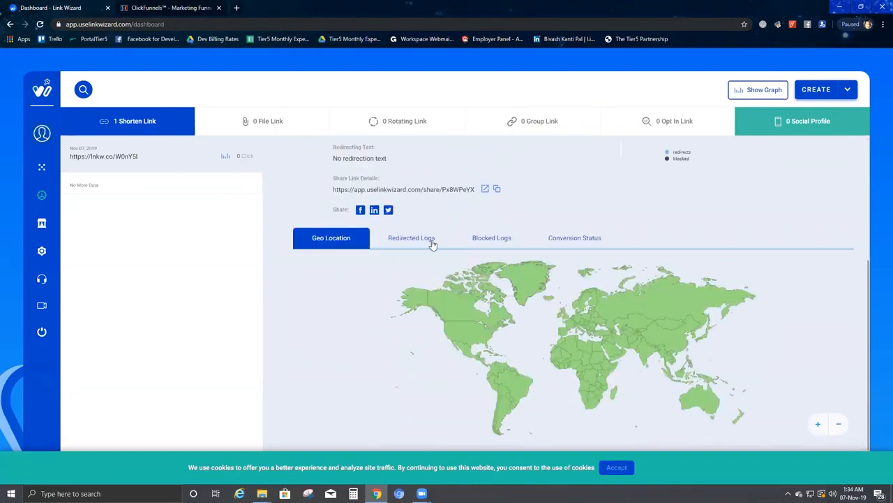
click(572, 238)
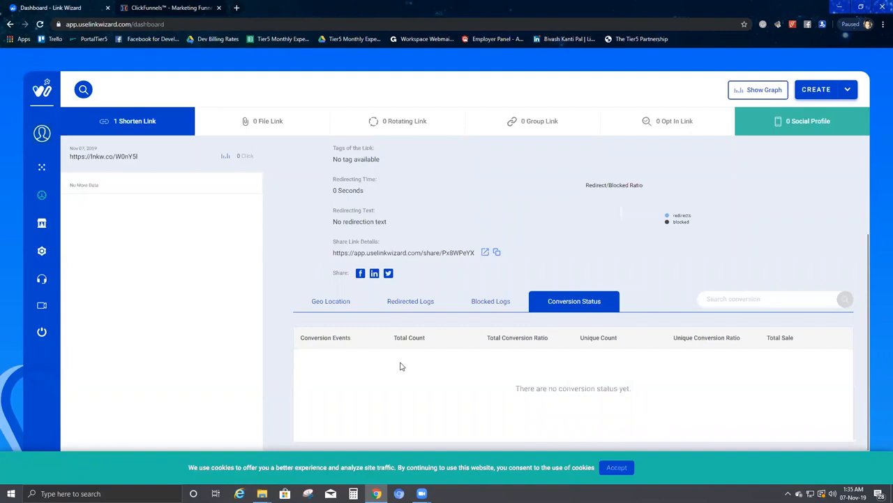
- Copy the short link from the dashboard and open it in a new incognito window
scroll(412, 232, up, 2)
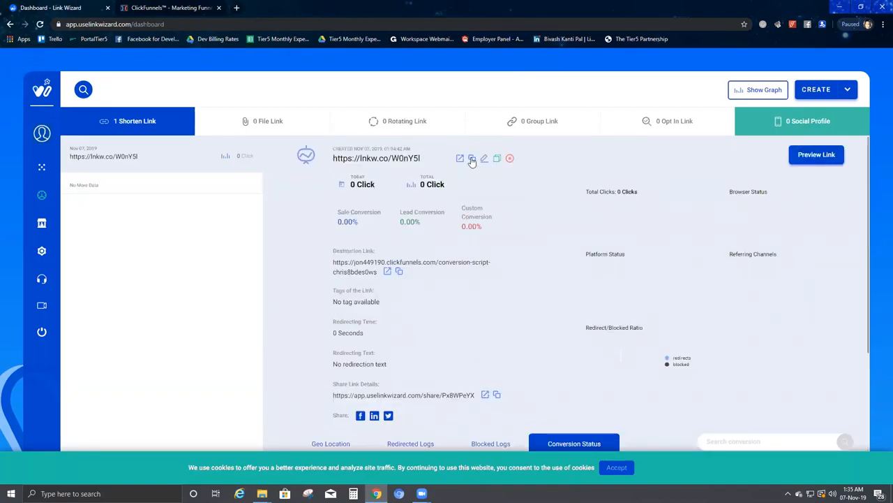
click(883, 24)
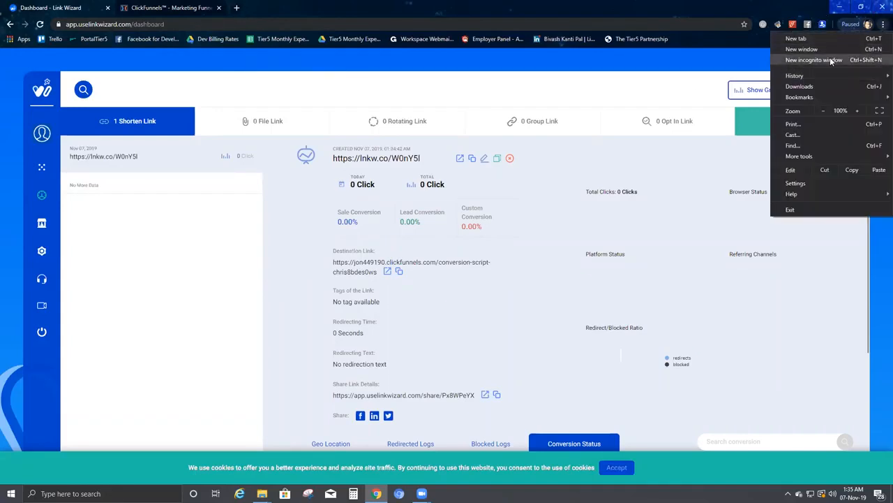
click(830, 61)
key(ctrl+v)
key(Return)
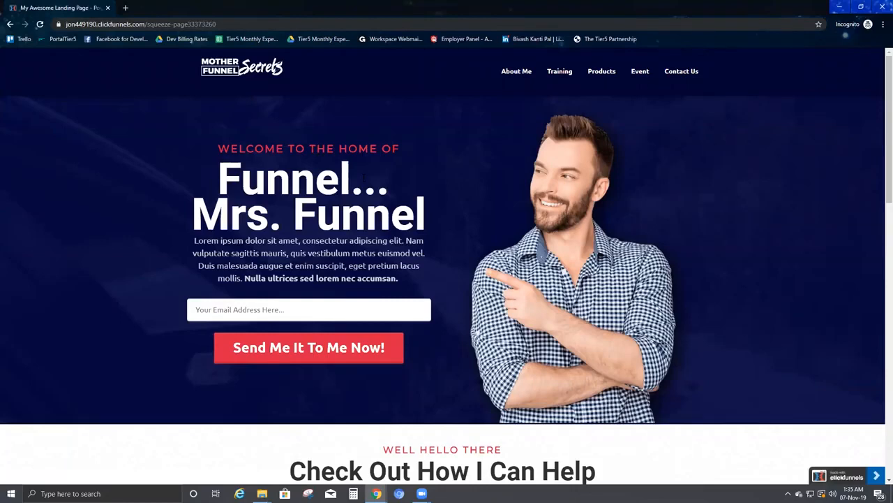
- Switch back to Link Wizard, refresh the dashboard and check the short link's statistics and Conversion Status for the page visit
key(alt+Tab)
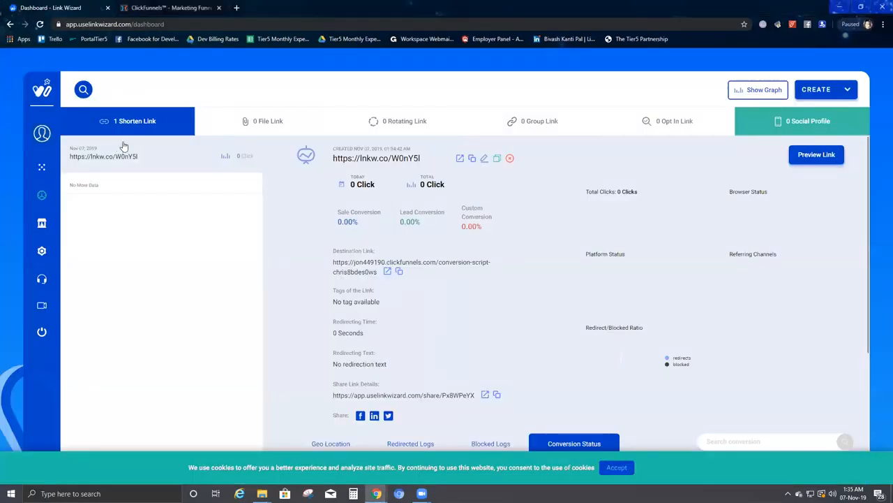
key(F5)
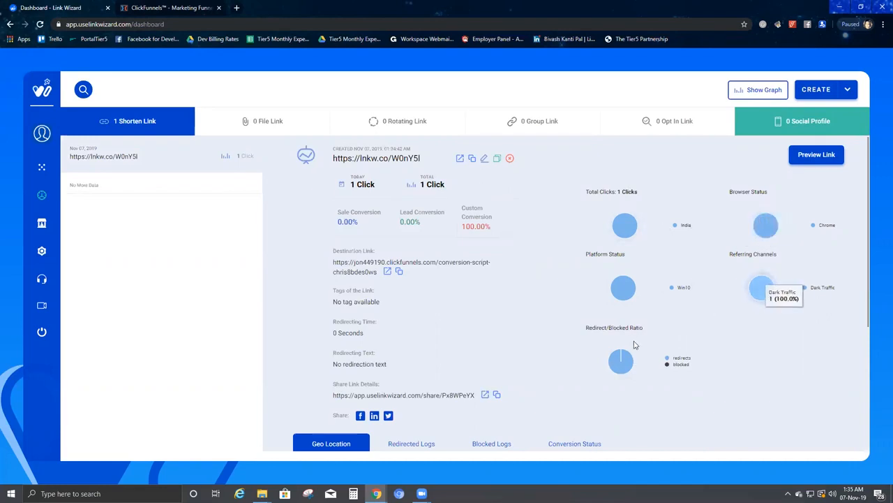
scroll(576, 265, down, 3)
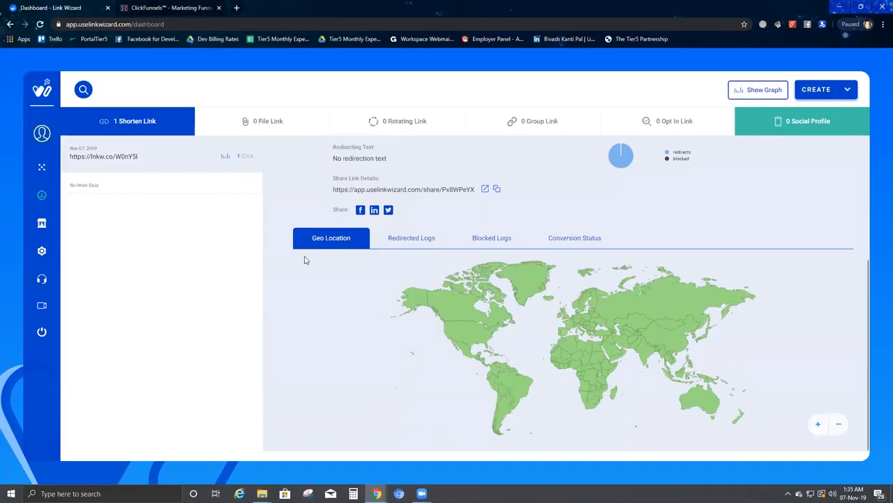
click(574, 238)
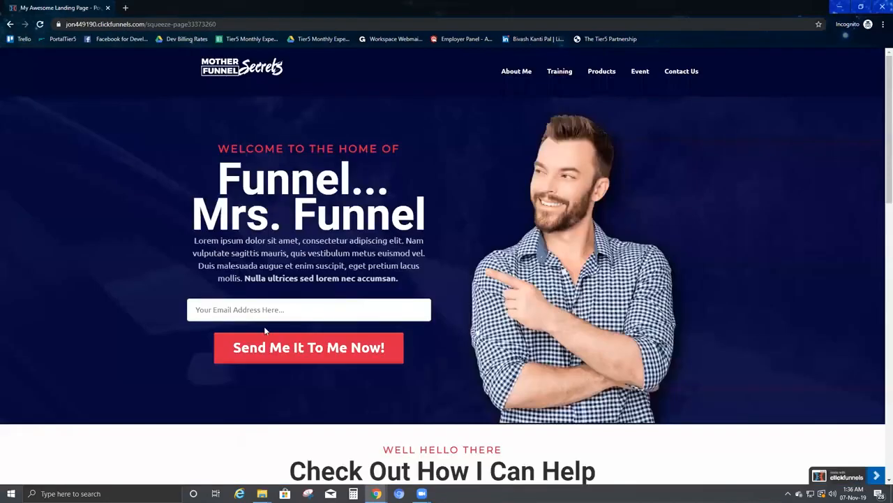
- On the squeeze page in the incognito window, fill in the email address from the saved suggestions and submit the opt-in form
click(315, 309)
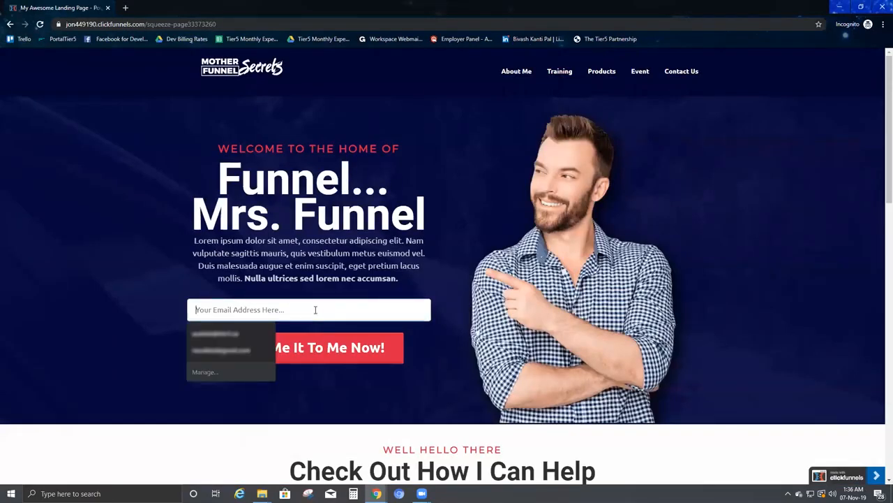
click(248, 339)
click(318, 350)
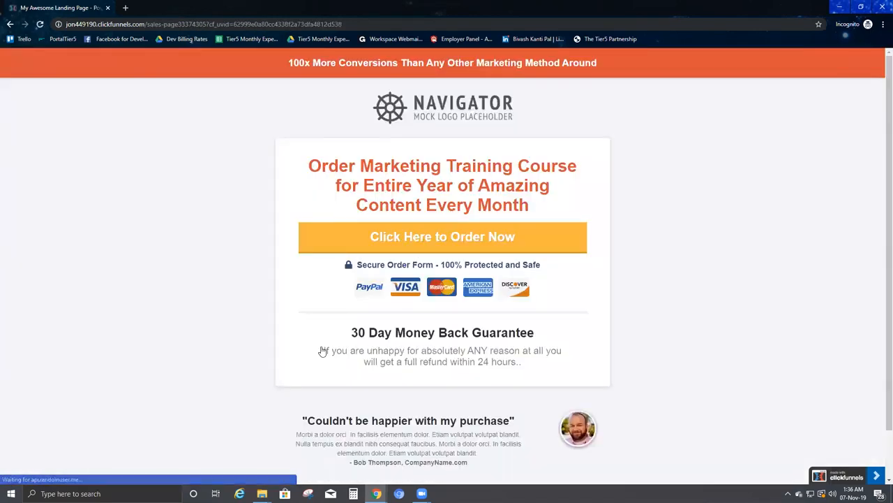
- Return to Link Wizard, refresh the dashboard and check the link's Conversion Status for the opt-in
key(alt+Tab)
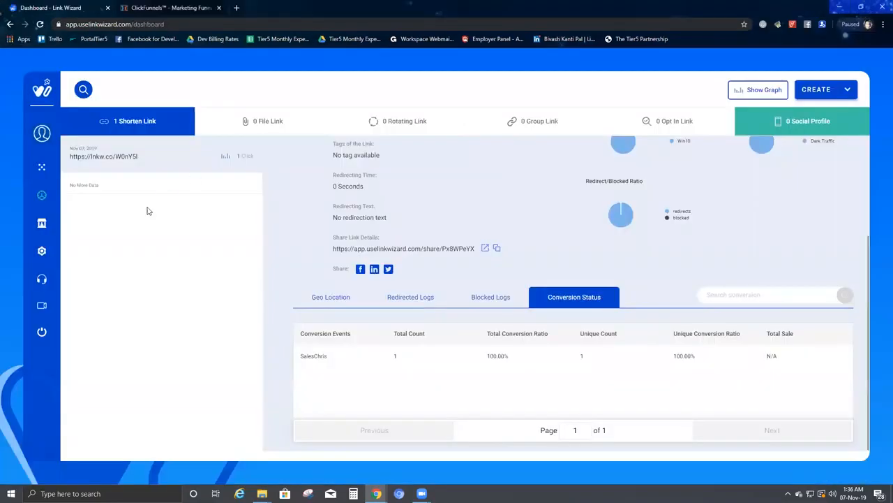
key(F5)
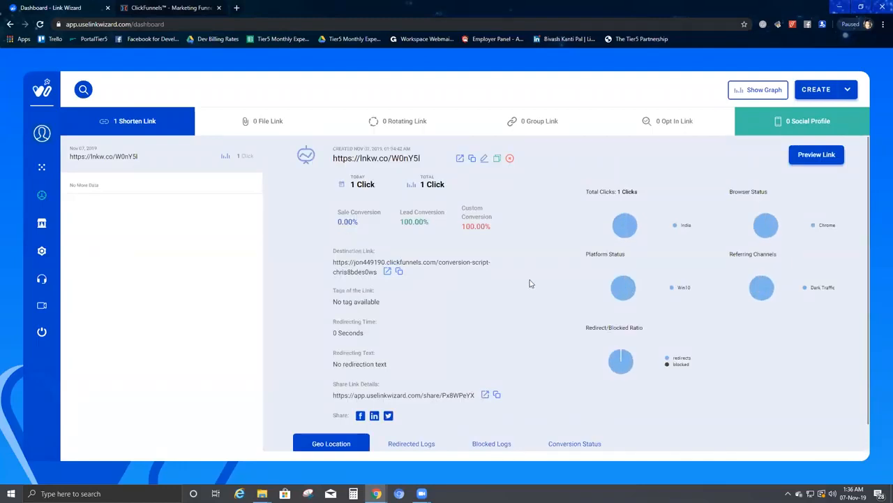
scroll(530, 279, down, 3)
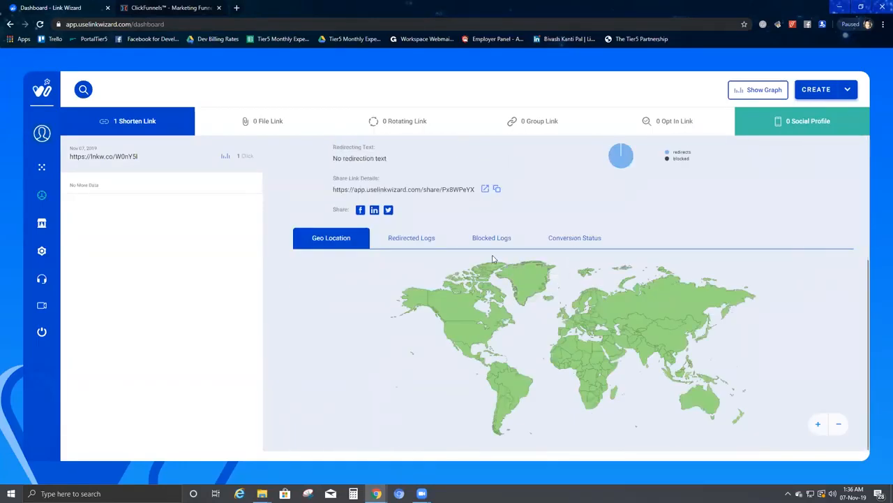
click(589, 239)
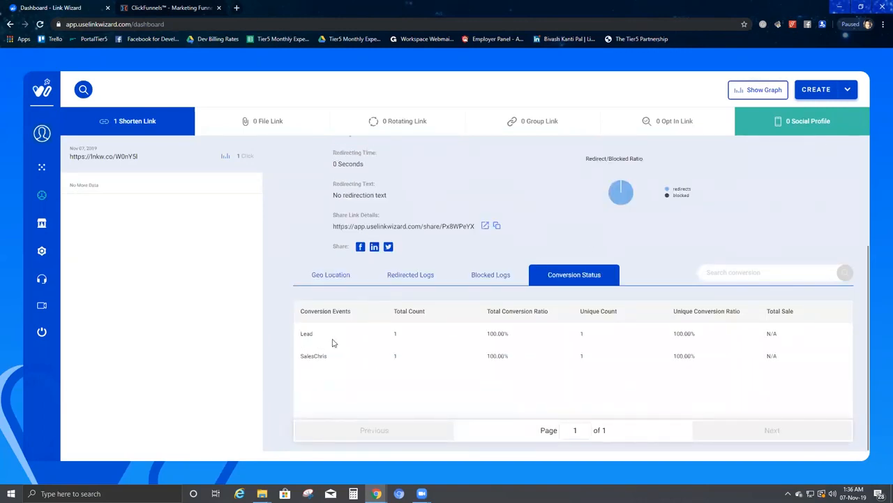
- In the incognito window, proceed to the order form, enter the test card's number, expiry date and CVC, submit the order and review the receipt
key(alt+Tab)
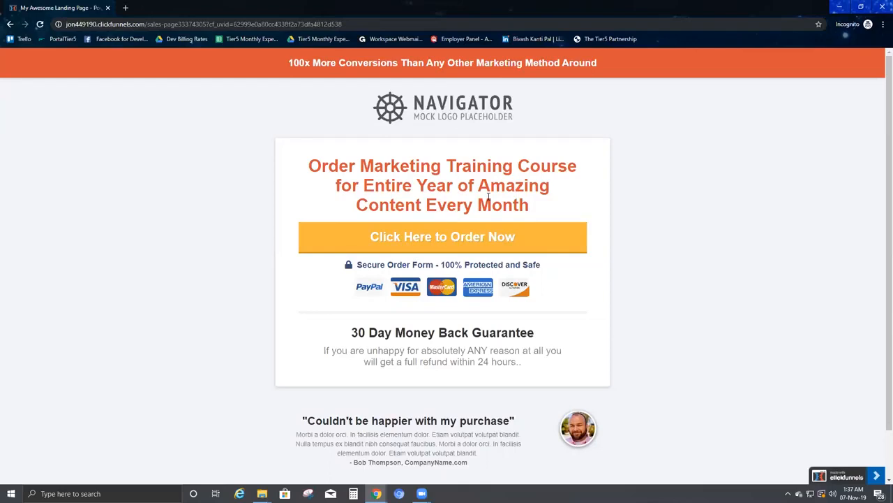
click(426, 241)
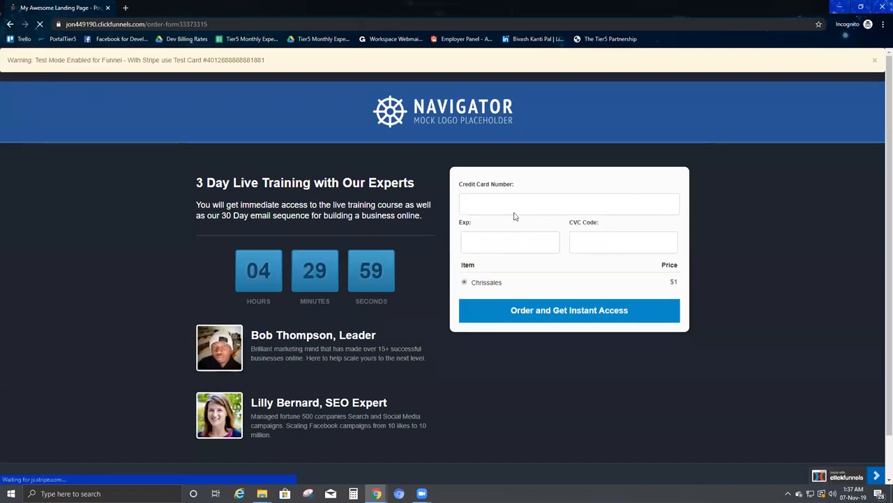
click(513, 202)
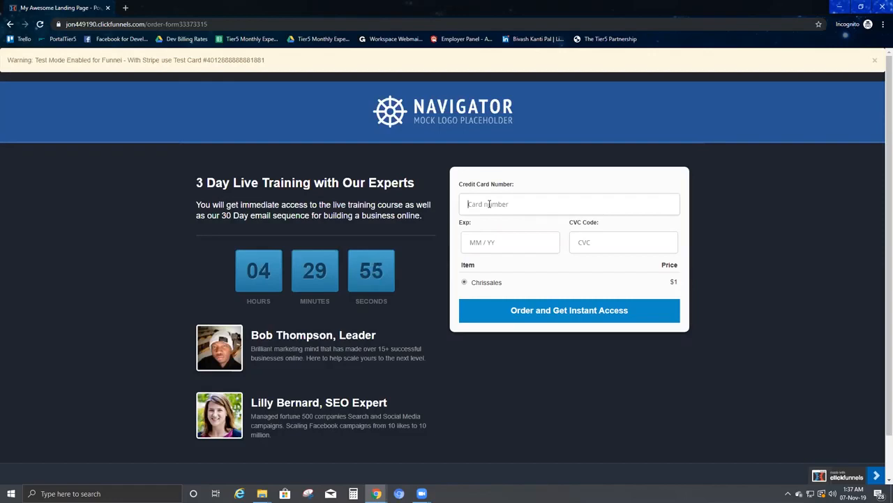
text(424)
text(2 4242 4242 )
text(42)
text(1222)
text(123)
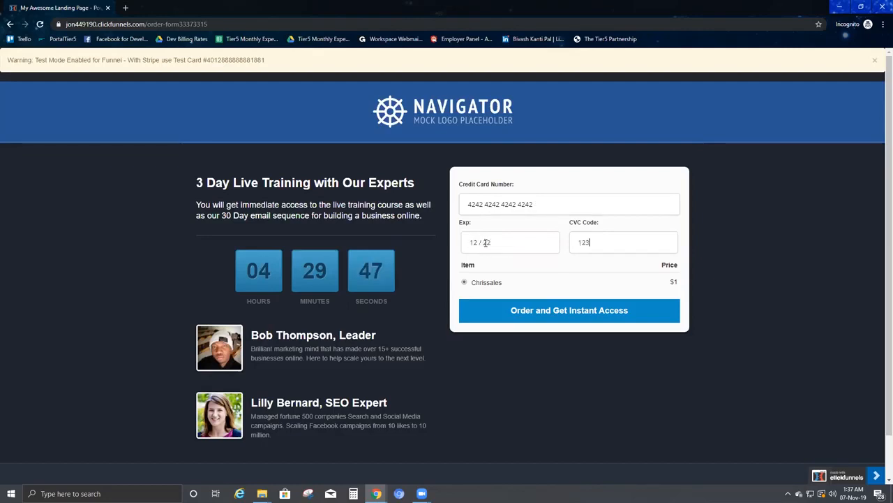
click(538, 314)
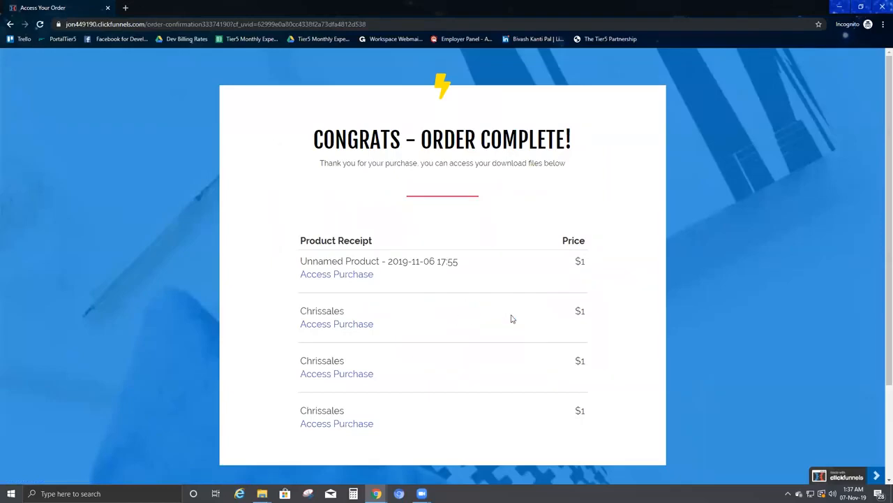
scroll(516, 300, down, 3)
scroll(523, 279, up, 3)
- Switch to Link Wizard, refresh the dashboard and examine the Conversion Status for the purchase, including the Sale event's Total Sale value
key(alt+Tab)
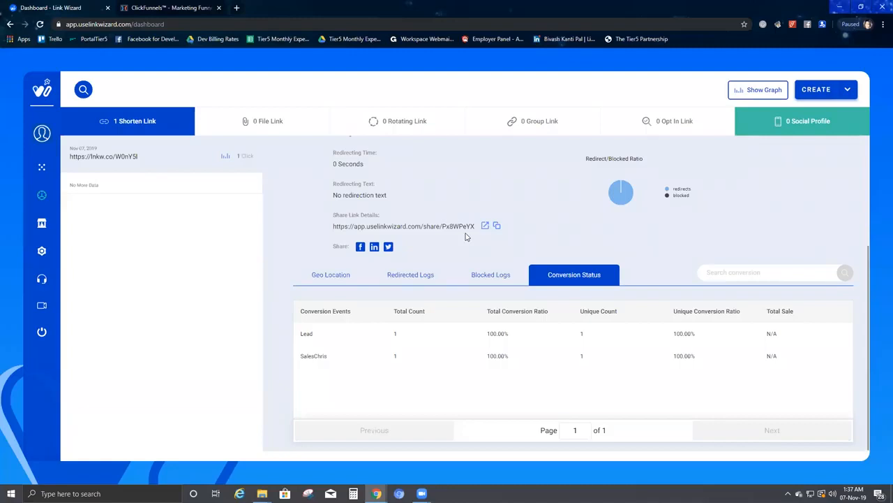
key(F5)
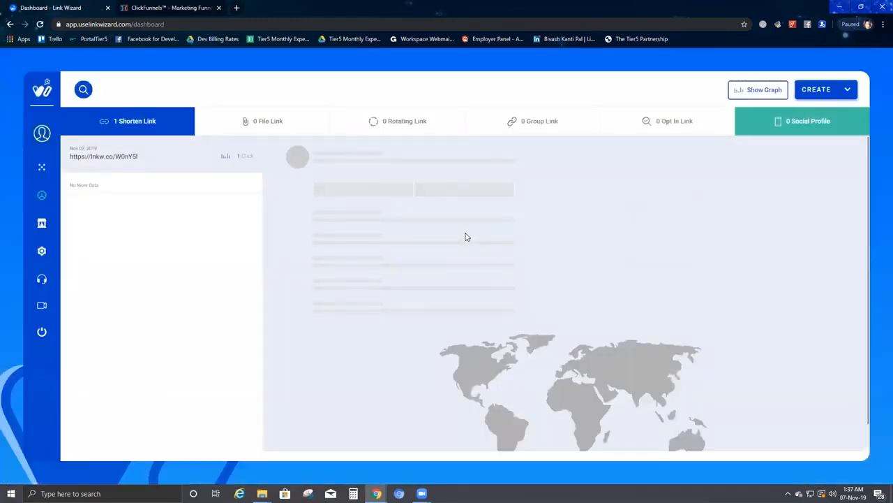
scroll(464, 234, down, 3)
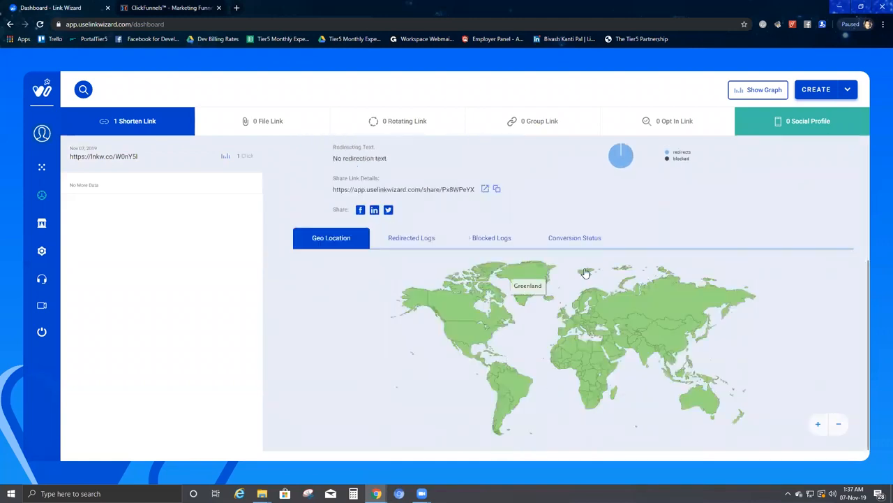
click(575, 239)
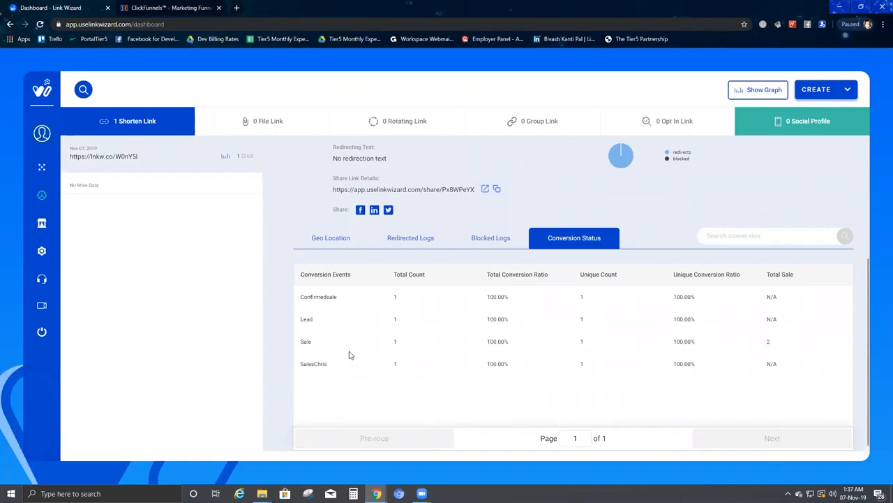
double_click(771, 342)
click(774, 343)
drag(782, 343, 764, 345)
scroll(635, 361, down, 1)
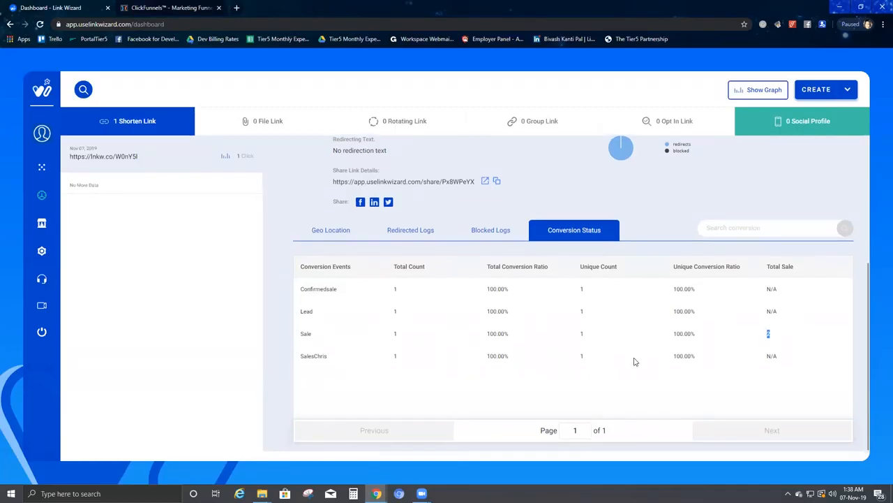